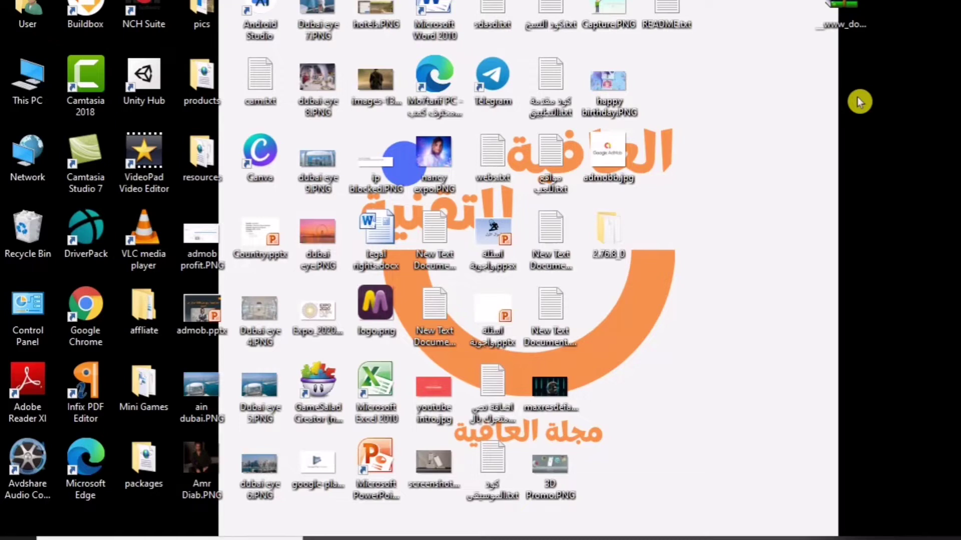
- Create a new text document on the desktop and name it "جدول التطبيقات السنوي.txt"
{"action": "double_click", "coordinate": [548, 311]}
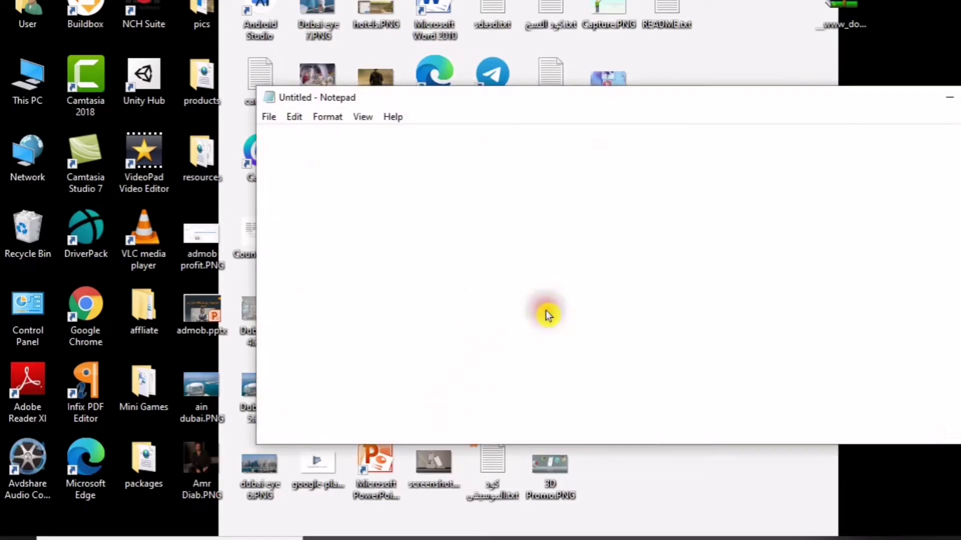
{"action": "key", "text": "alt+F4"}
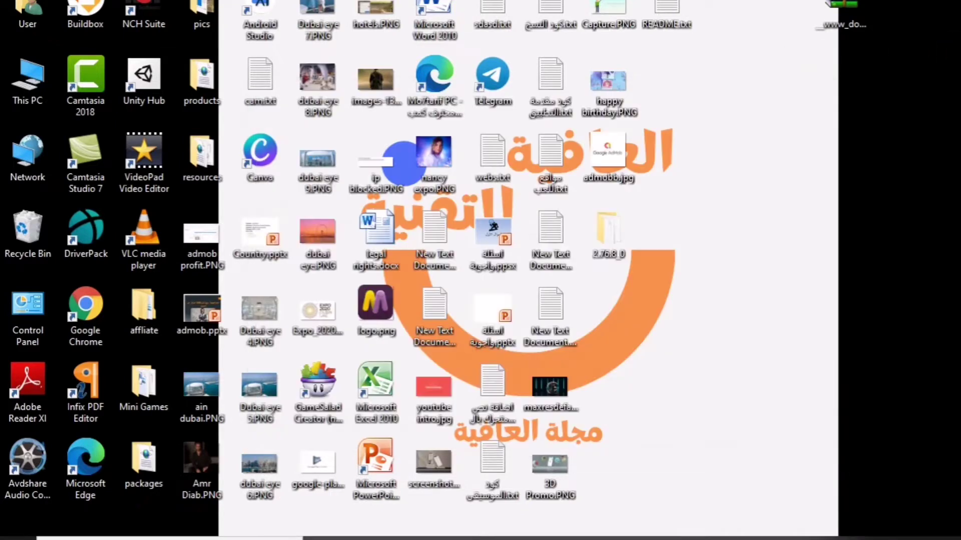
{"action": "right_click", "coordinate": [772, 250]}
{"action": "mouse_move", "coordinate": [844, 425]}
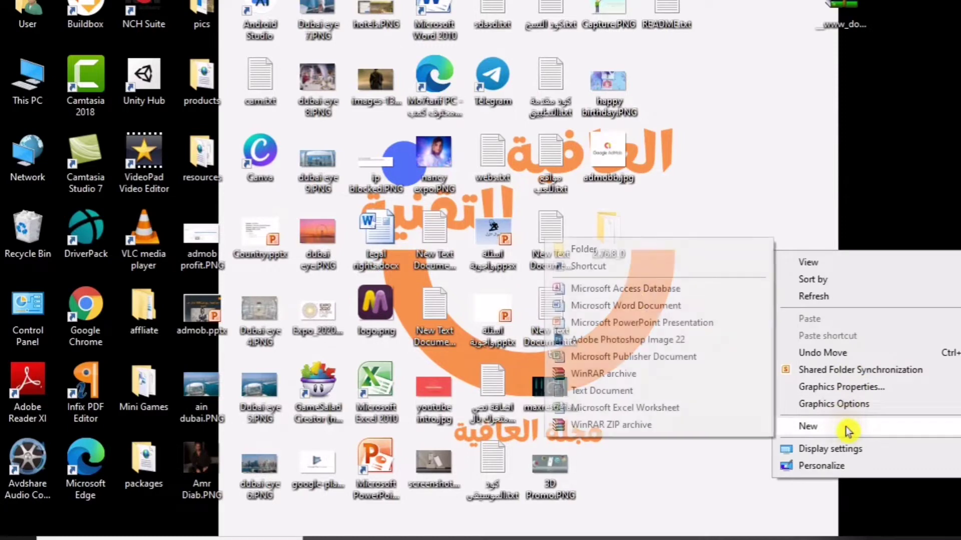
{"action": "left_click", "coordinate": [622, 391]}
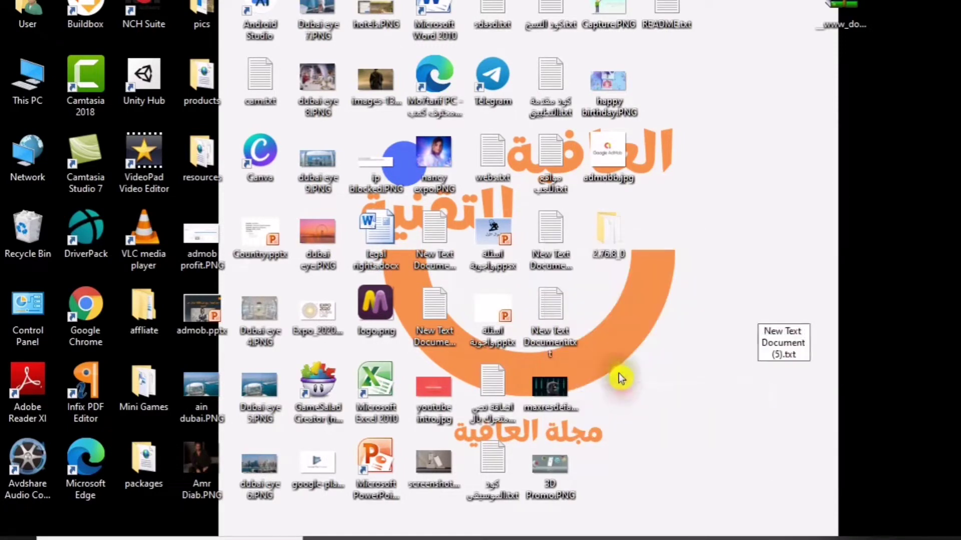
{"action": "key", "text": "BackSpace"}
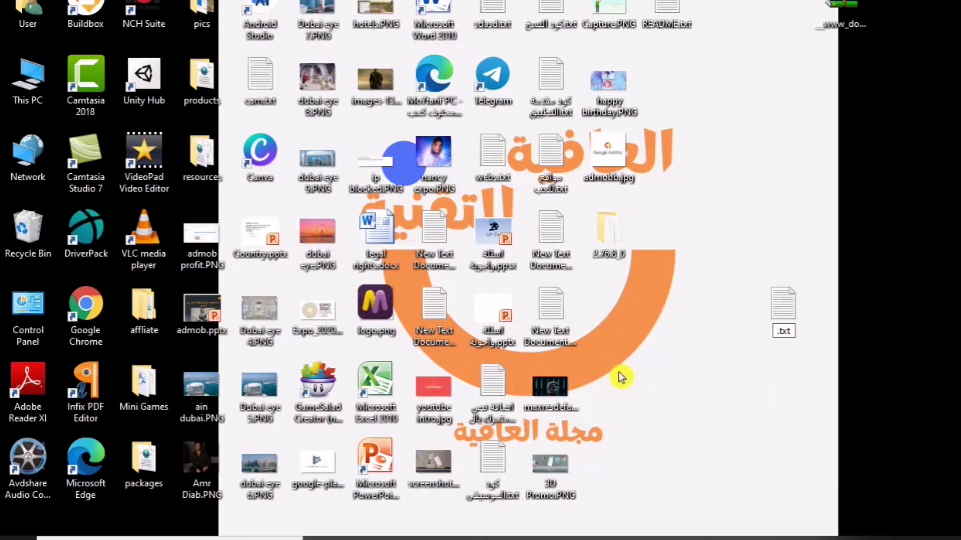
{"action": "type", "text": "جدول الت"}
{"action": "type", "text": "اب"}
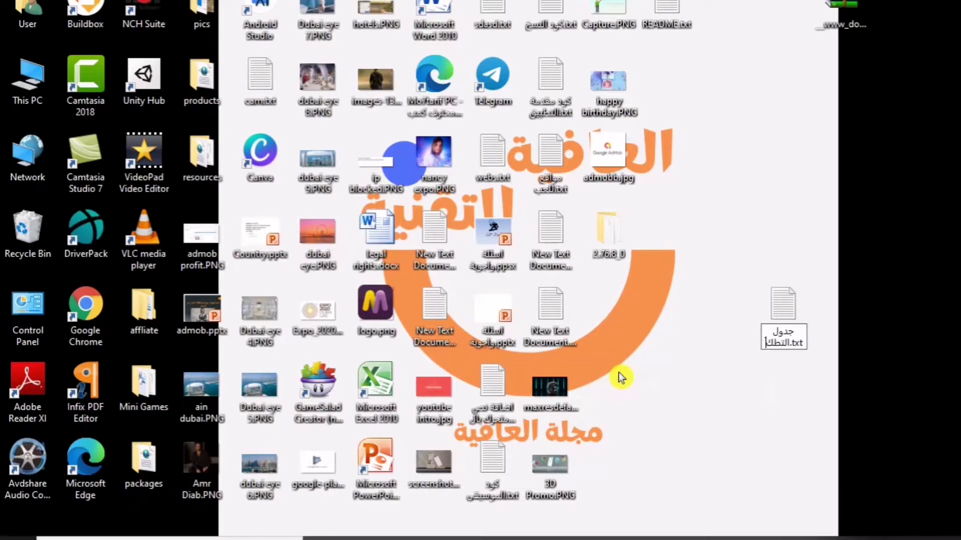
{"action": "key", "text": "BackSpace"}
{"action": "key", "text": "BackSpace"}
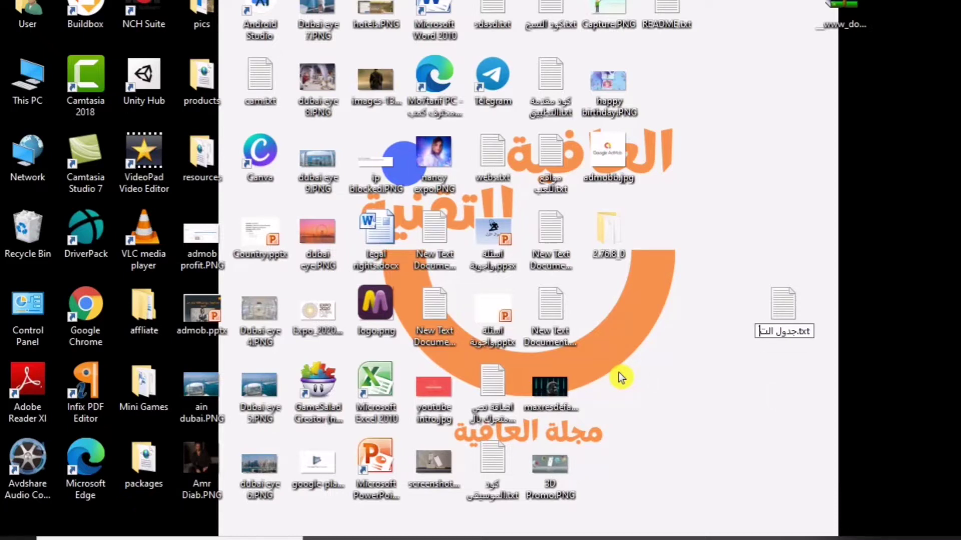
{"action": "type", "text": "طبيقات"}
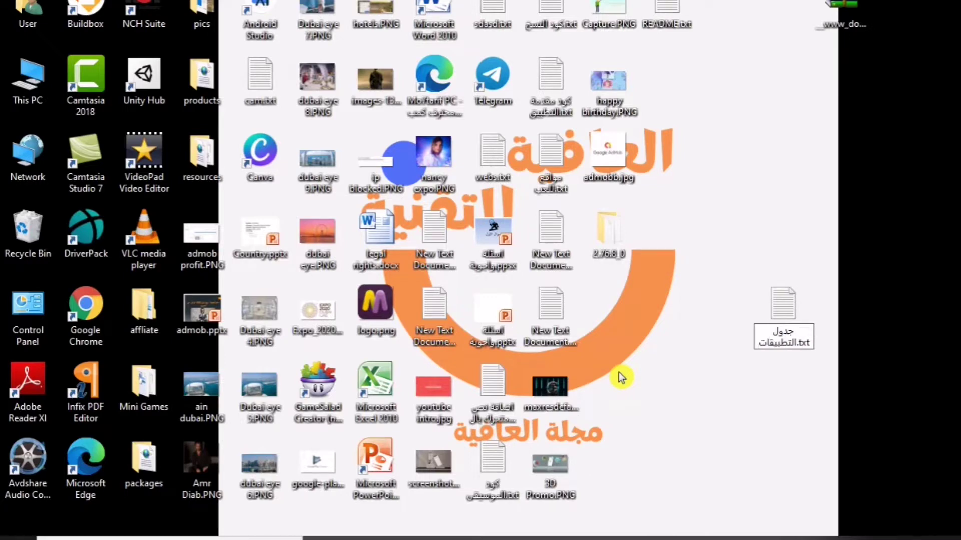
{"action": "type", "text": " السنوي"}
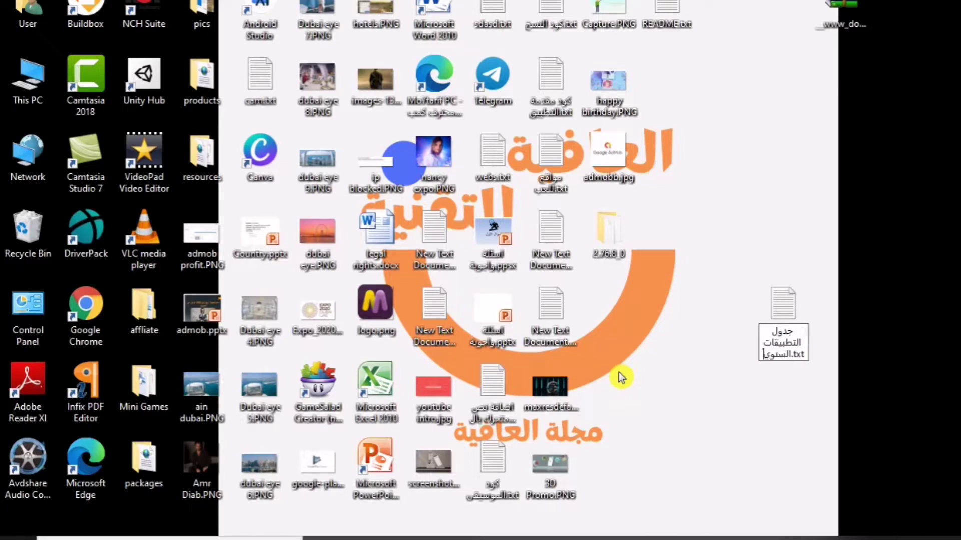
{"action": "key", "text": "Return"}
- Open the new "جدول التطبيقات السنوي.txt" document and write the heading "شهر نوفمبر" on its first line
{"action": "double_click", "coordinate": [772, 310]}
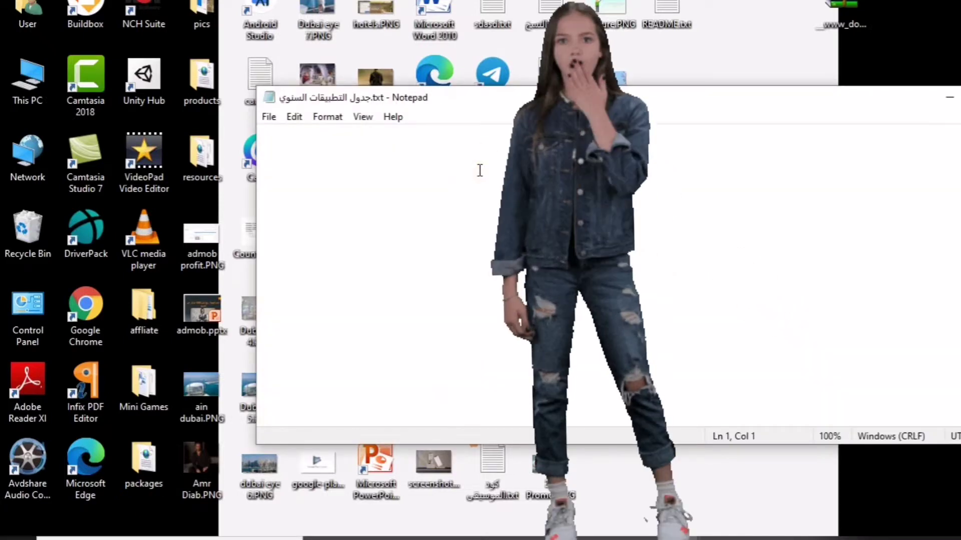
{"action": "type", "text": "شهر "}
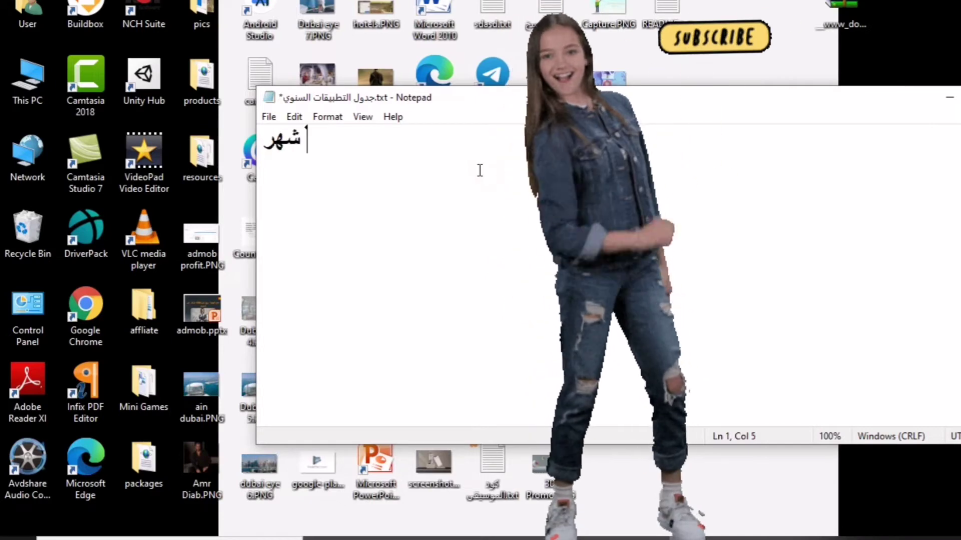
{"action": "type", "text": "نو"}
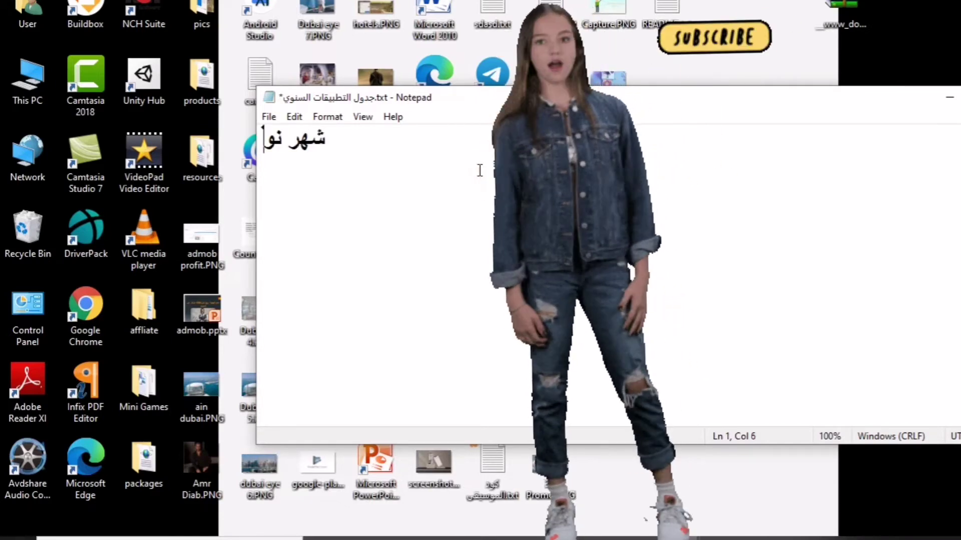
{"action": "type", "text": "فمب"}
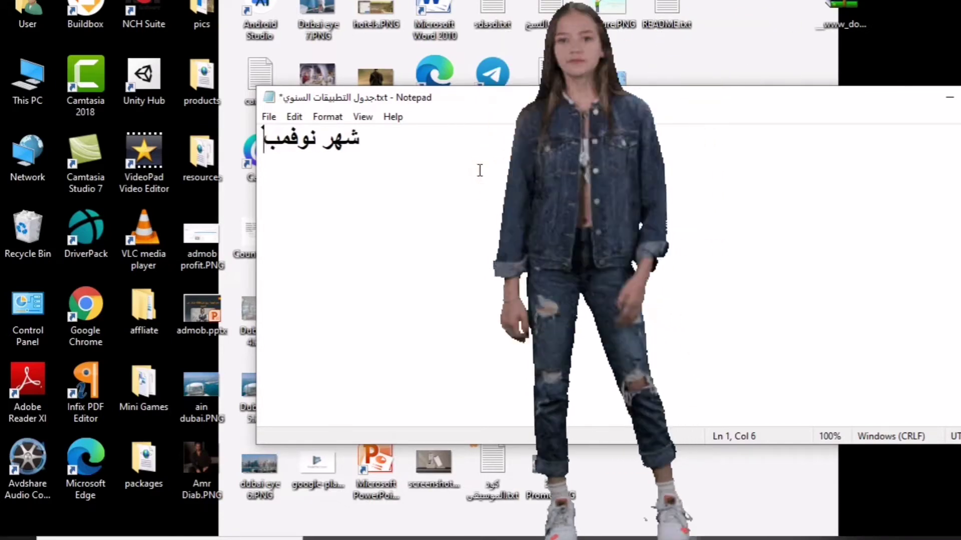
{"action": "type", "text": "ر"}
{"action": "key", "text": "Return"}
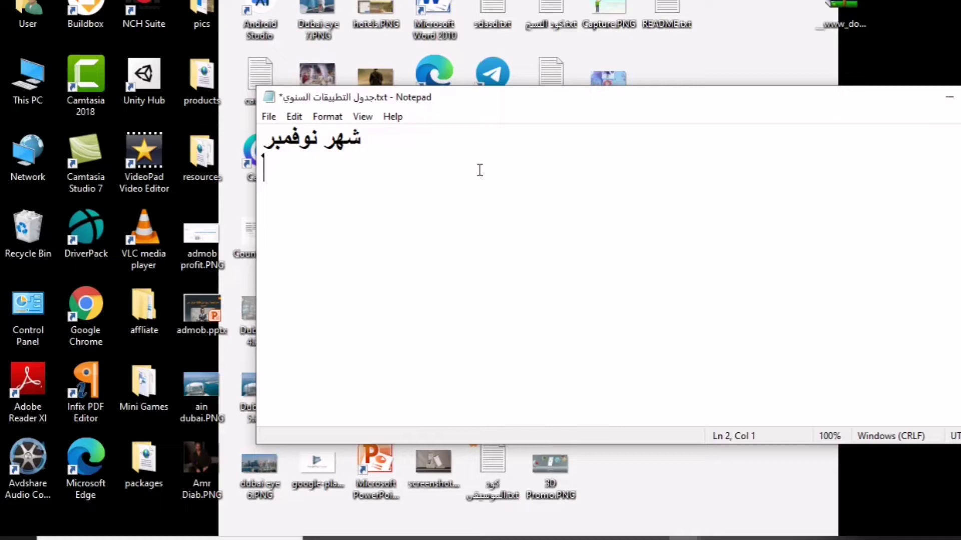
- Leave a blank line below the November heading and add the heading "ديسمبر شهر 12"
{"action": "key", "text": "Return"}
{"action": "type", "text": "ديسمبر "}
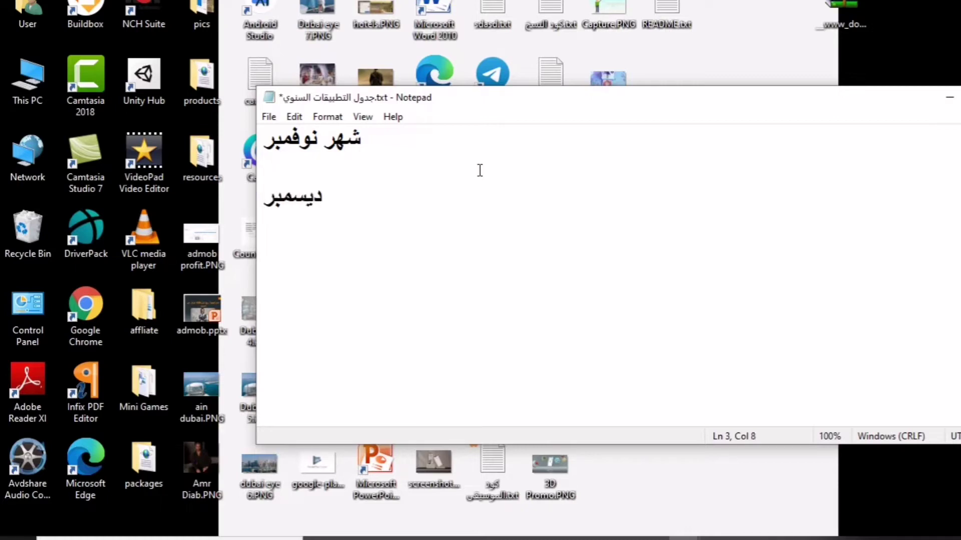
{"action": "type", "text": "شهر 12"}
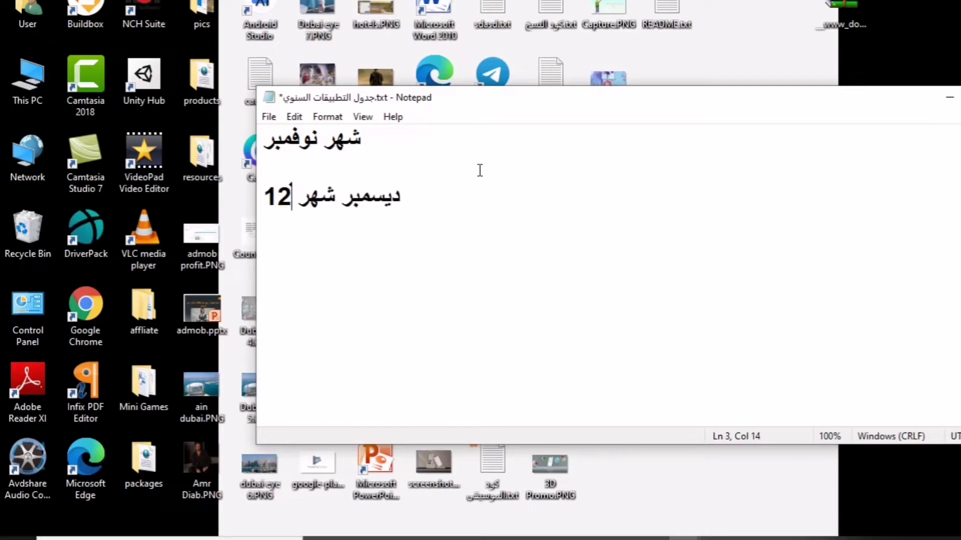
{"action": "key", "text": "Return"}
- Switch to the Google Play store in Chrome and search for "chirstmas songs"
{"action": "left_click", "coordinate": [653, 533]}
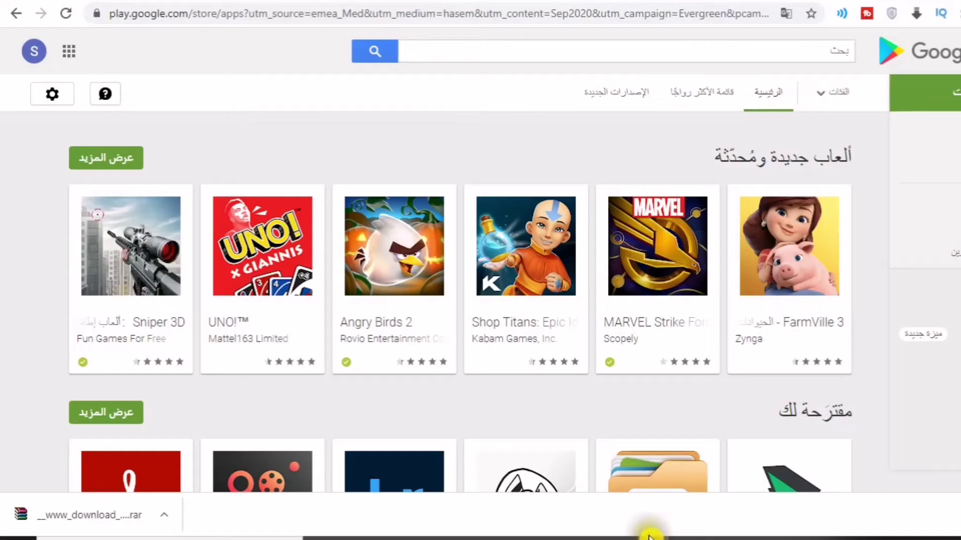
{"action": "left_click", "coordinate": [467, 42]}
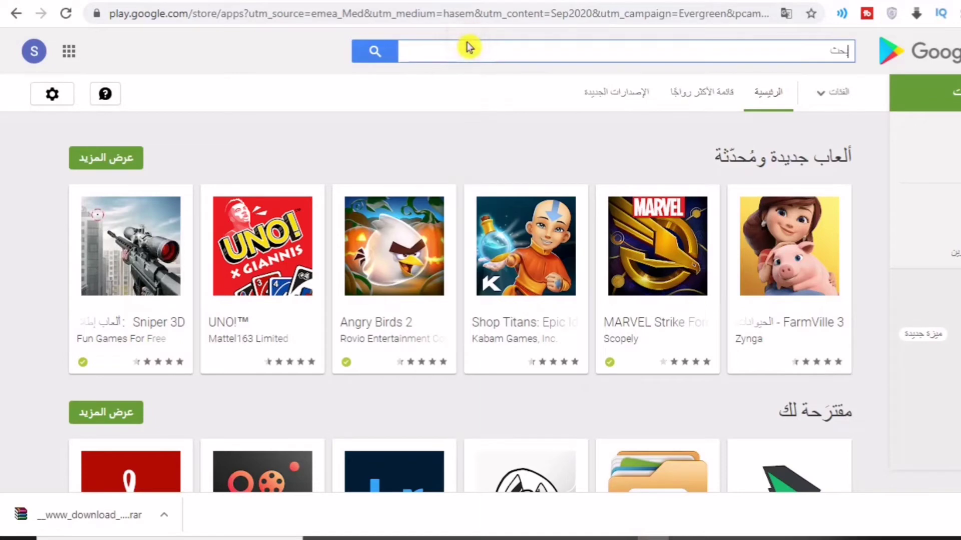
{"action": "type", "text": "ذا"}
{"action": "type", "text": "chirs"}
{"action": "type", "text": "tmas song"}
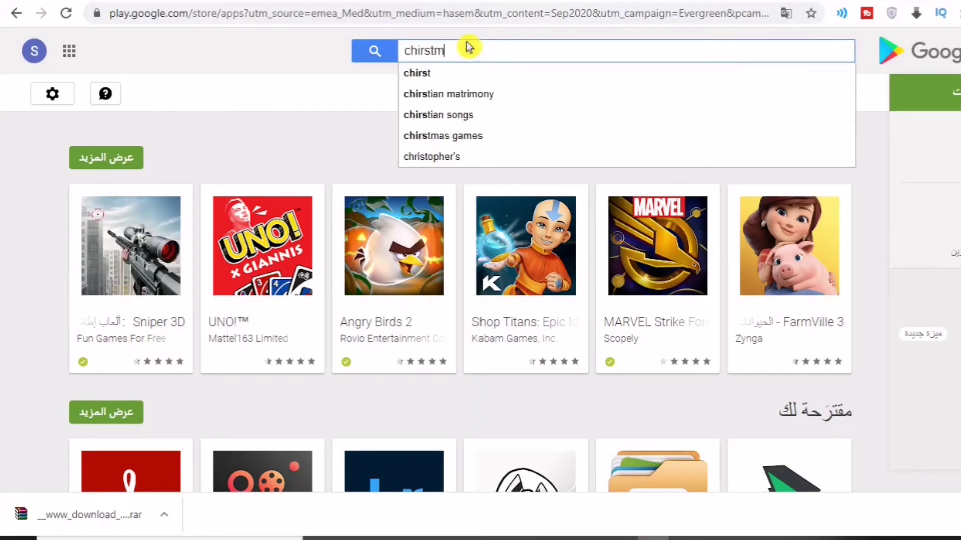
{"action": "type", "text": "s"}
{"action": "key", "text": "Return"}
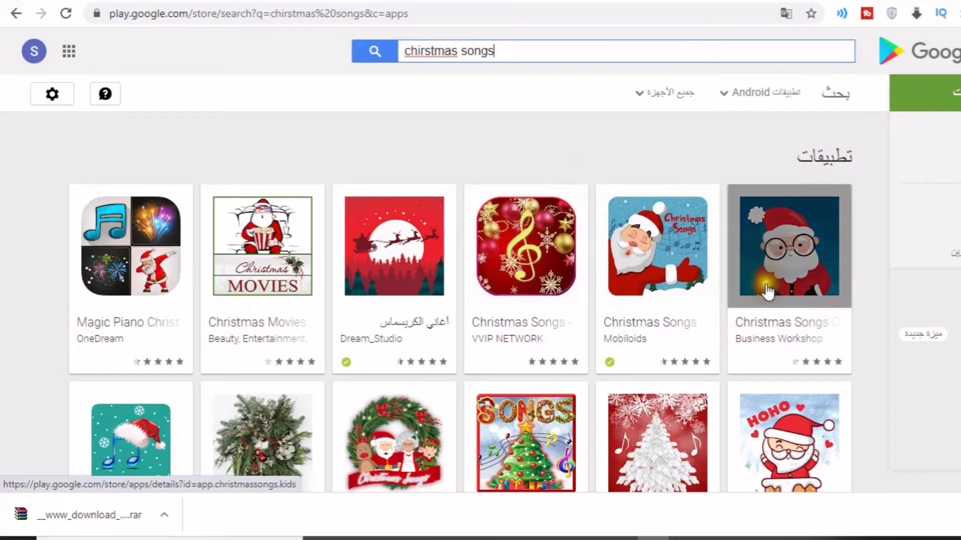
- Open the Christmas Songs app by Mobiloids, expand its full description and examine the song list and features
{"action": "left_click", "coordinate": [675, 325]}
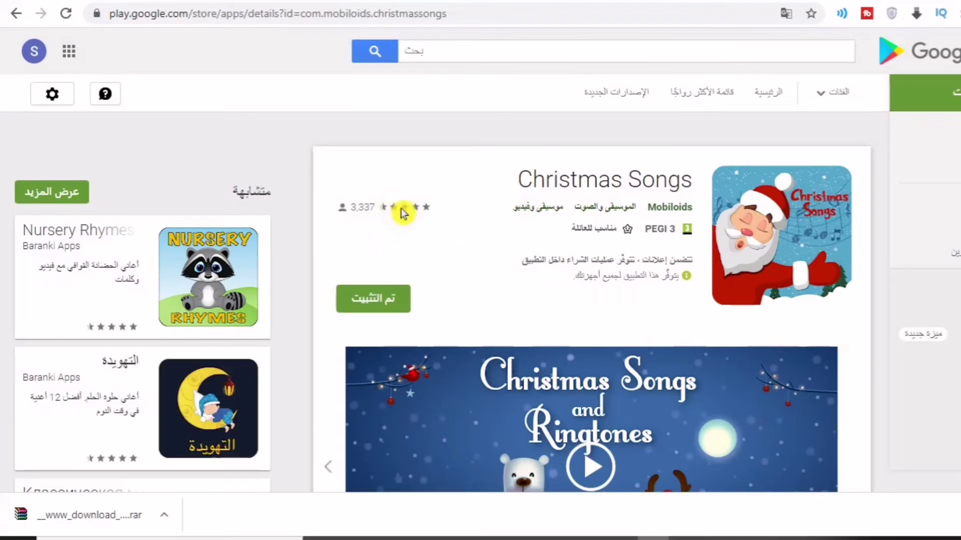
{"action": "scroll", "coordinate": [468, 198], "scroll_direction": "down", "scroll_amount": 7}
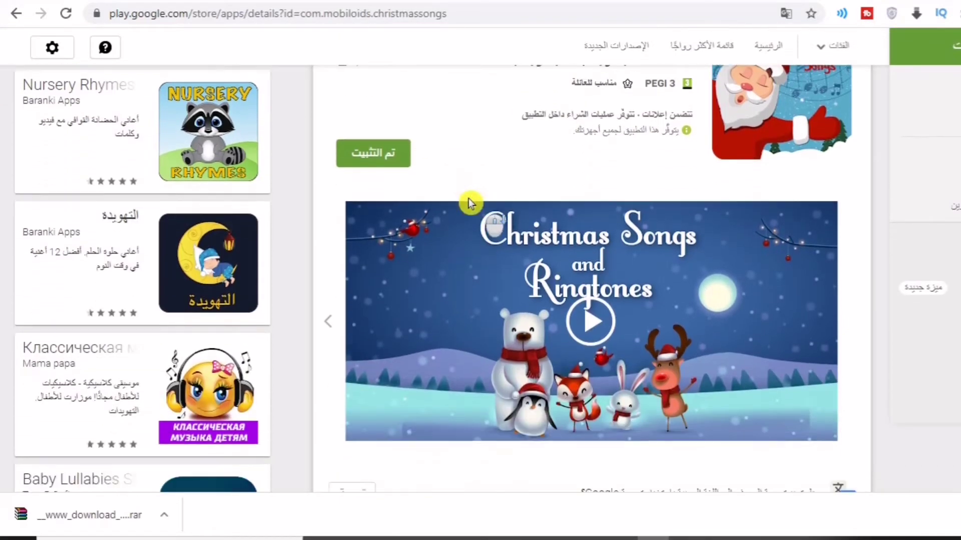
{"action": "scroll", "coordinate": [468, 198], "scroll_direction": "down", "scroll_amount": 3}
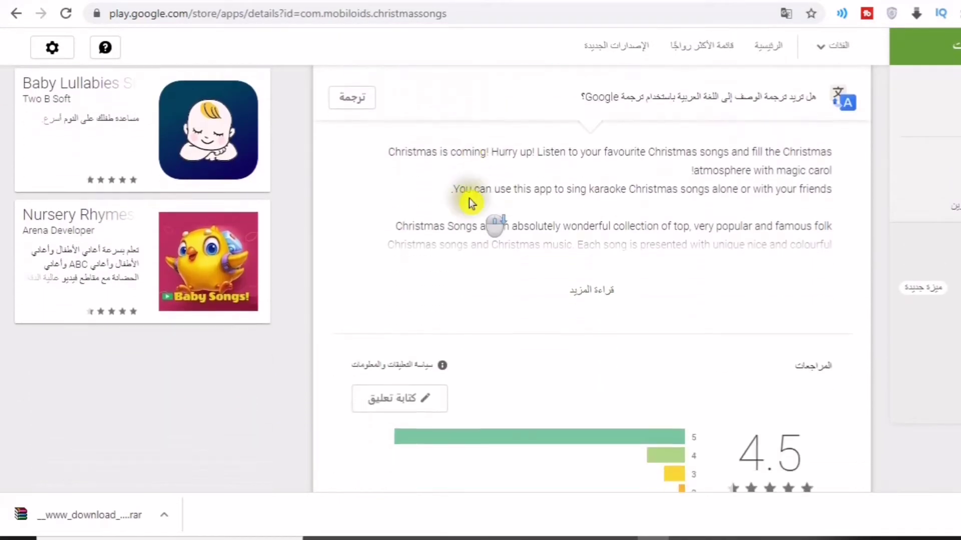
{"action": "left_click", "coordinate": [582, 289]}
{"action": "scroll", "coordinate": [588, 255], "scroll_direction": "up", "scroll_amount": 10}
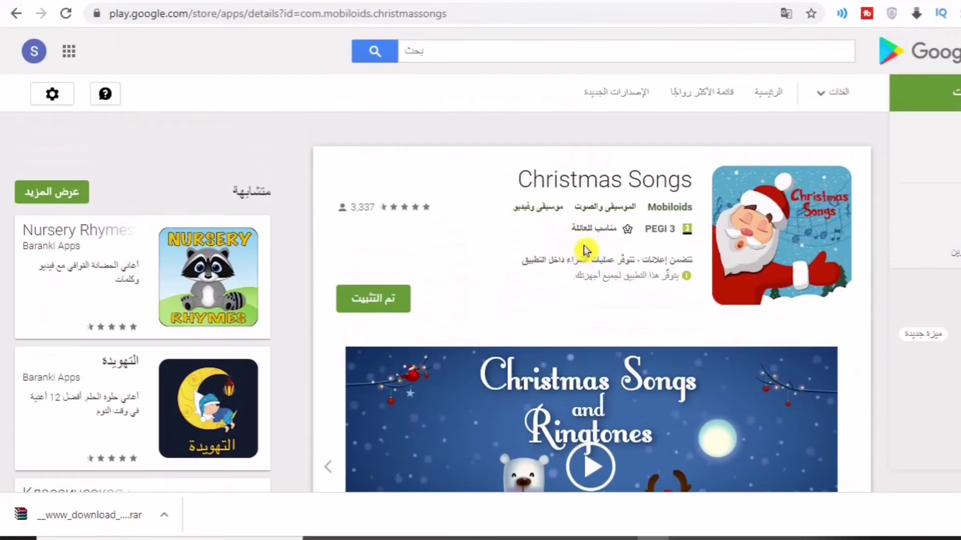
{"action": "scroll", "coordinate": [583, 249], "scroll_direction": "down", "scroll_amount": 9}
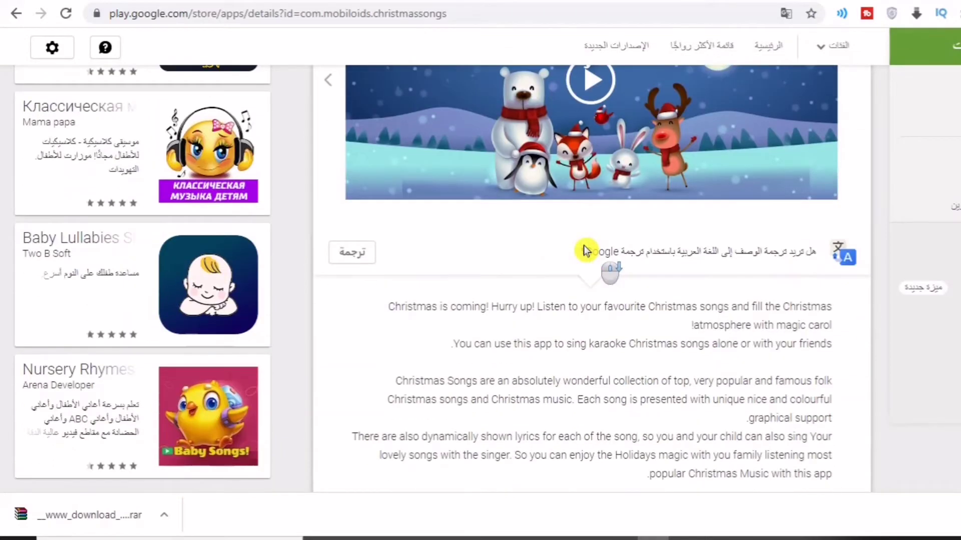
{"action": "scroll", "coordinate": [584, 237], "scroll_direction": "down", "scroll_amount": 6}
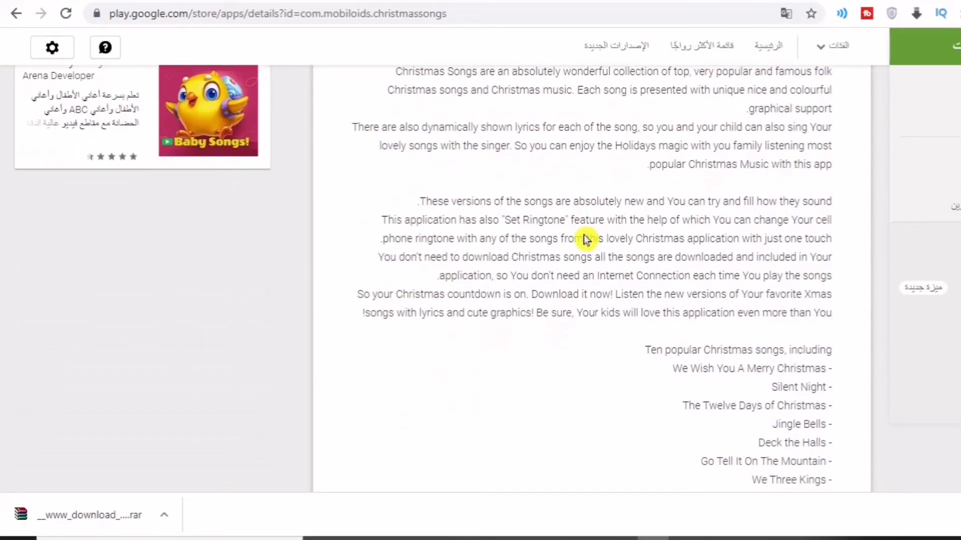
{"action": "scroll", "coordinate": [585, 239], "scroll_direction": "down", "scroll_amount": 8}
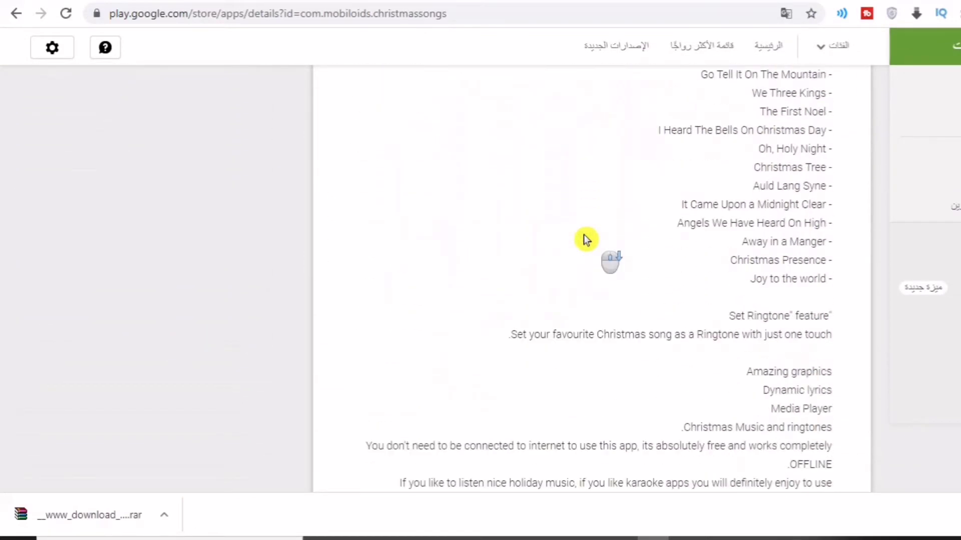
{"action": "scroll", "coordinate": [584, 235], "scroll_direction": "up", "scroll_amount": 9}
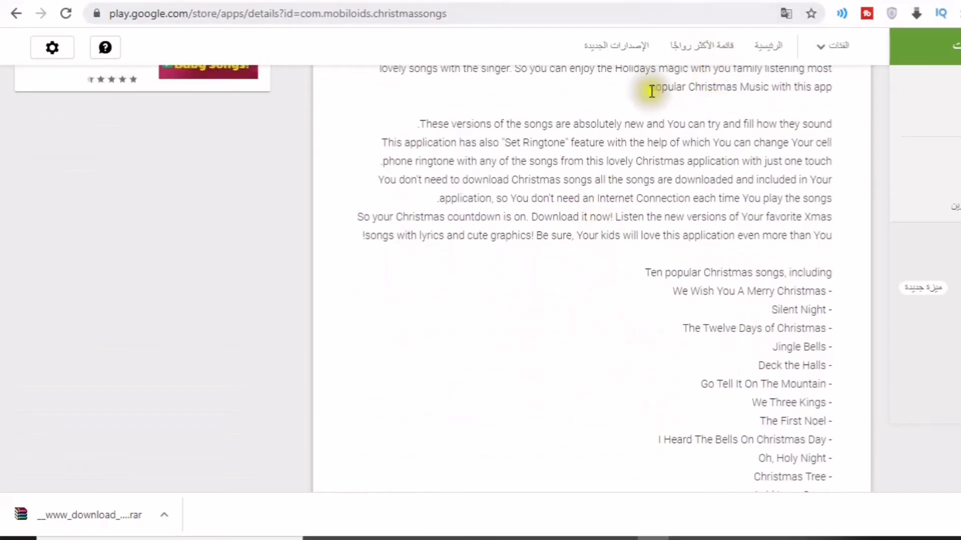
- Switch back to the Notepad schedule and write "العيد الوطنبي الاماراتي" on the line under the December heading
{"action": "left_click", "coordinate": [728, 500]}
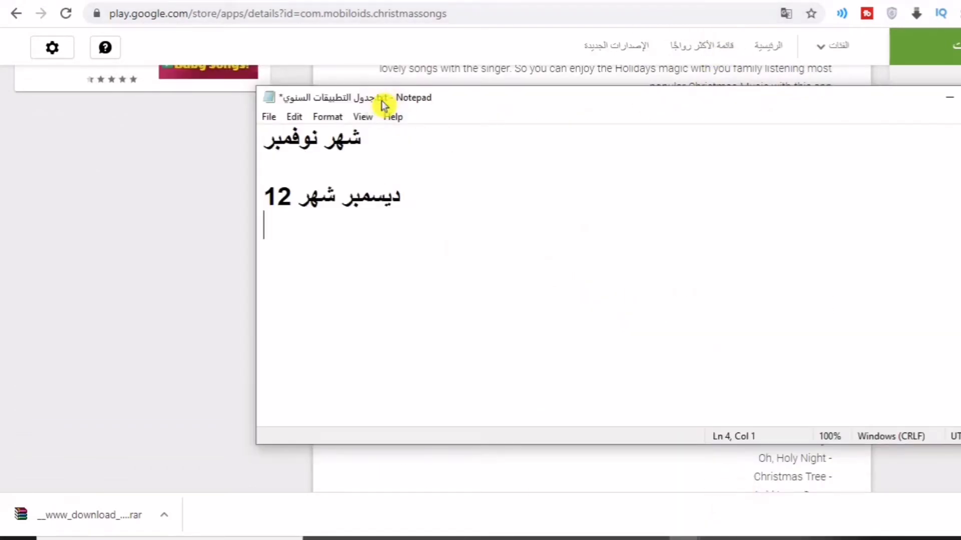
{"action": "type", "text": "ud] h"}
{"action": "key", "text": "BackSpace"}
{"action": "key", "text": "BackSpace"}
{"action": "key", "text": "BackSpace"}
{"action": "key", "text": "BackSpace"}
{"action": "key", "text": "BackSpace"}
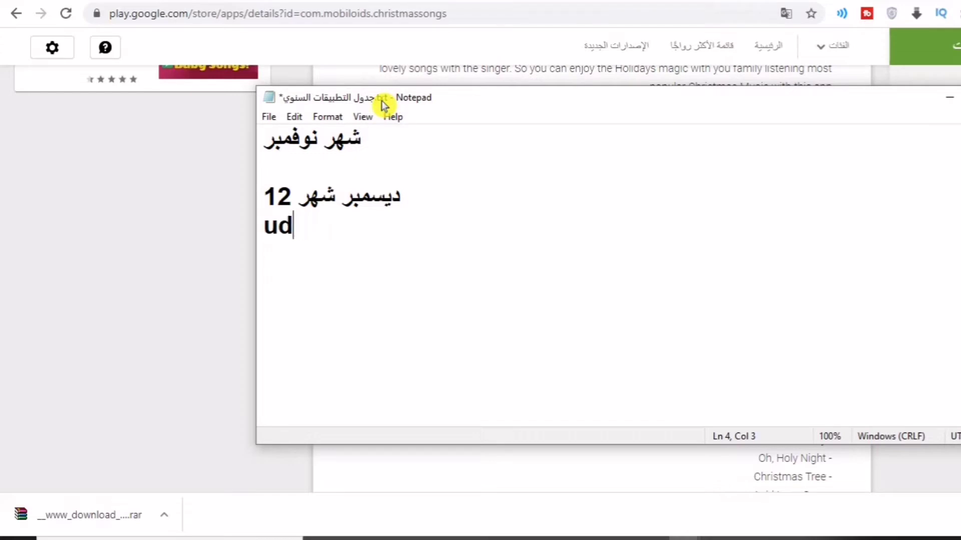
{"action": "type", "text": "العيد "}
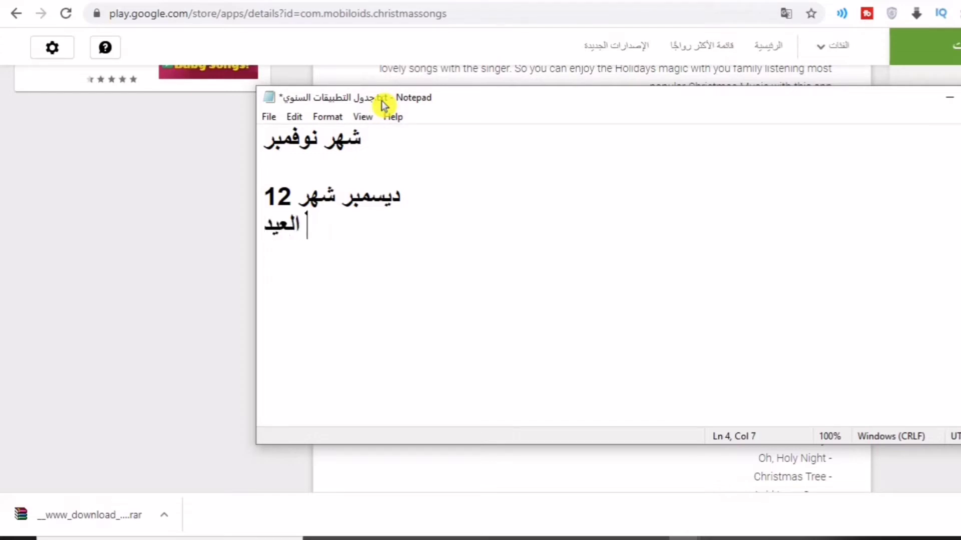
{"action": "type", "text": "الوطنبي الاكار"}
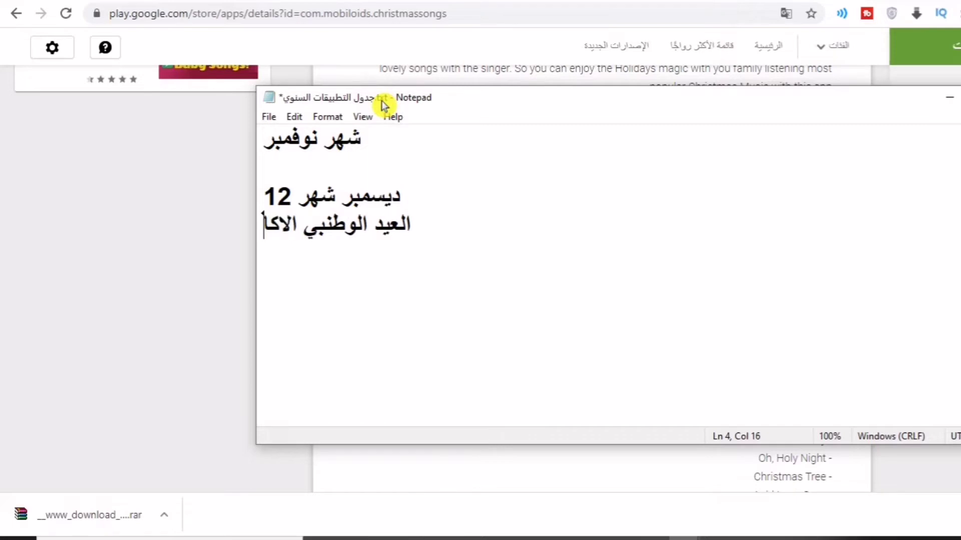
{"action": "key", "text": "BackSpace"}
{"action": "key", "text": "BackSpace"}
{"action": "key", "text": "BackSpace"}
{"action": "type", "text": "ماراتي"}
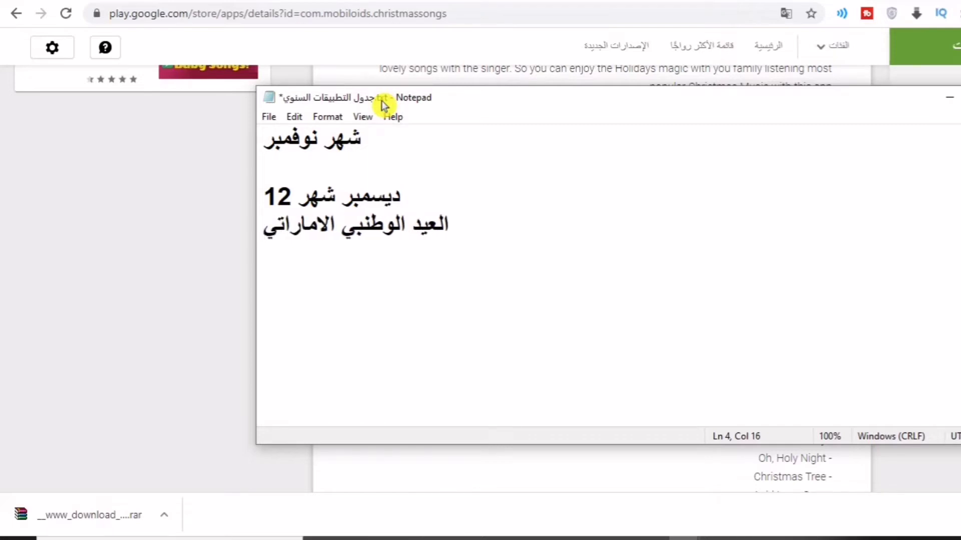
- Add "الكريسماس" on a new line below the Emirati national day entry
{"action": "key", "text": "Return"}
{"action": "type", "text": "الكريس"}
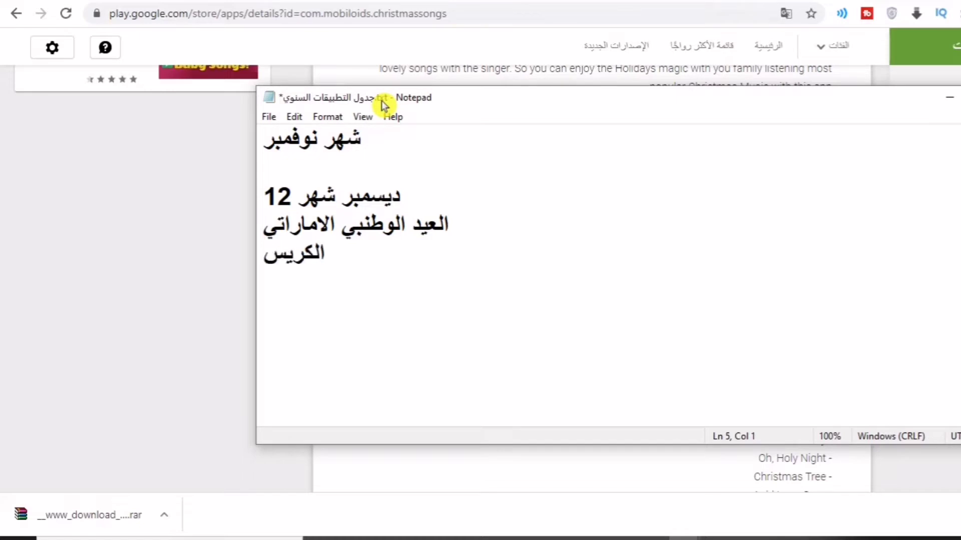
{"action": "type", "text": "ماس"}
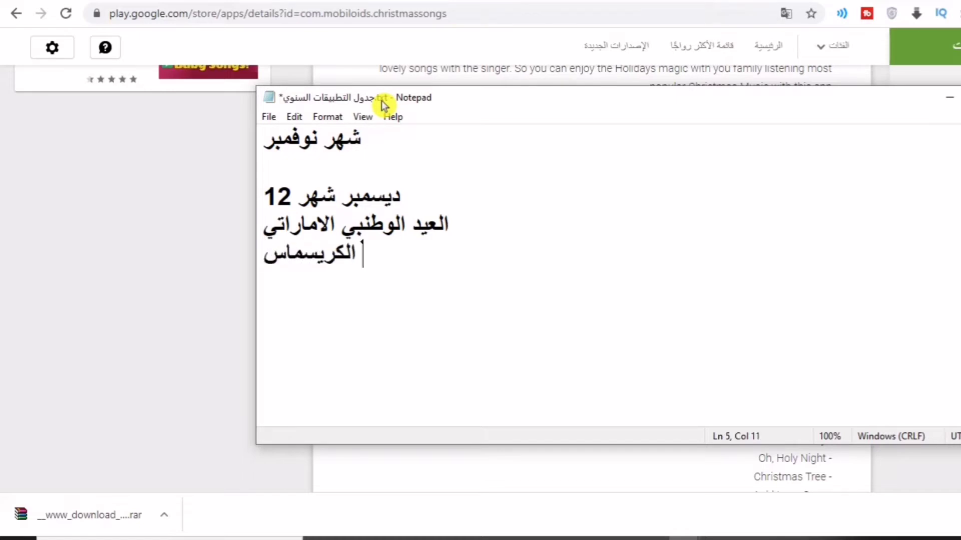
- Add "راس السنه" on a new line below "الكريسماس" and correct the Emirati national day entry to "العيد الوطني الاماراتي"
{"action": "key", "text": "Return"}
{"action": "key", "text": "Return"}
{"action": "key", "text": "BackSpace"}
{"action": "type", "text": "راس السنه"}
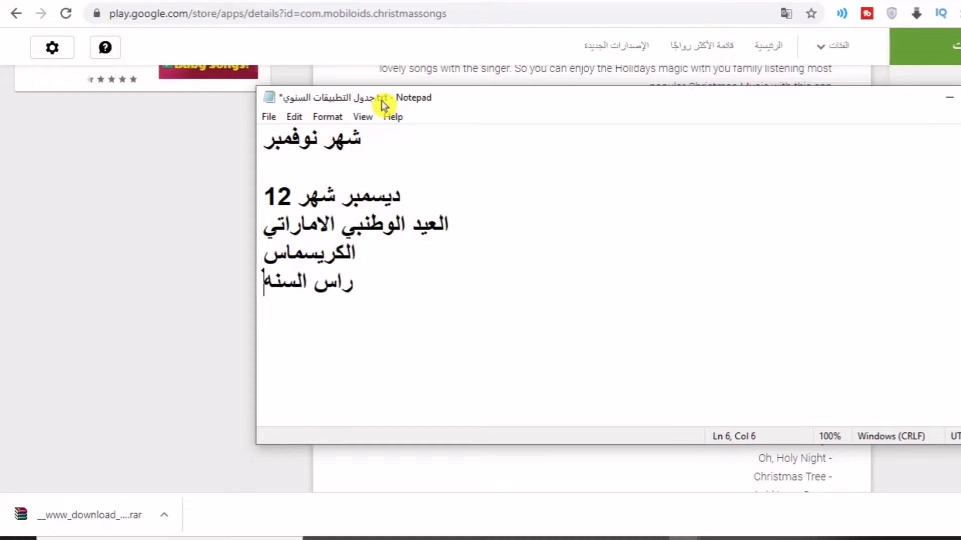
{"action": "key", "text": "Return"}
{"action": "key", "text": "Return"}
{"action": "left_click", "coordinate": [340, 231]}
{"action": "key", "text": "BackSpace"}
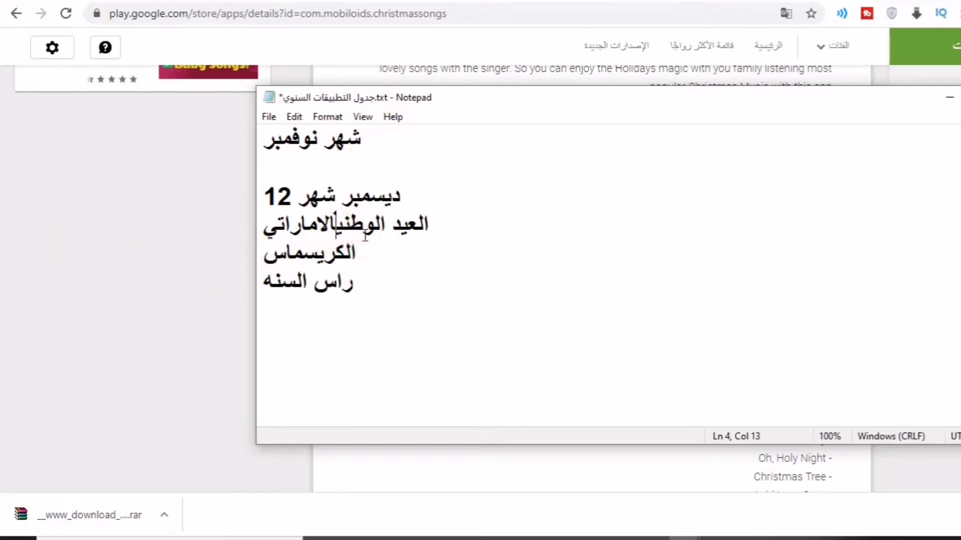
- Add the month headings "شهر 1" and "شهر 2" on separate lines below "راس السنه", leaving a blank line before them
{"action": "left_click", "coordinate": [390, 287]}
{"action": "key", "text": "Return"}
{"action": "key", "text": "Return"}
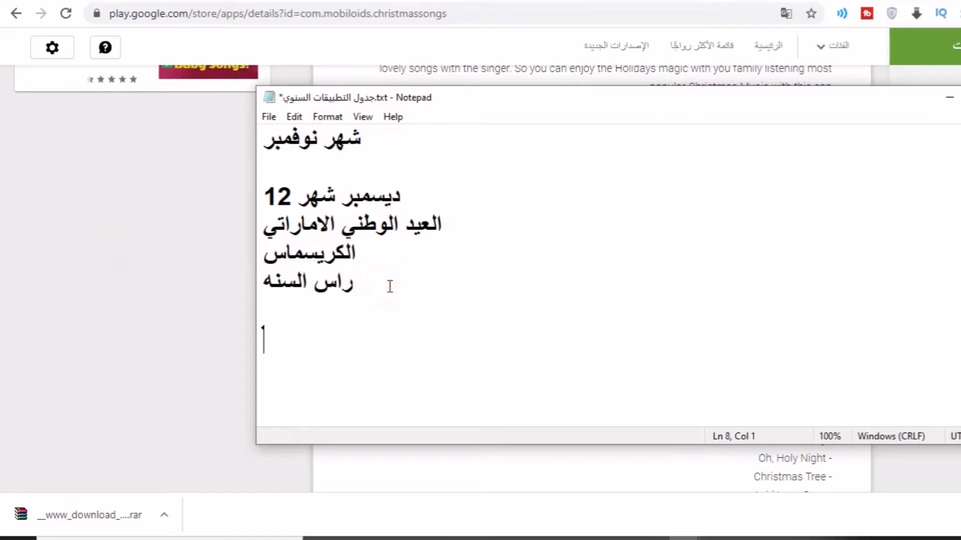
{"action": "type", "text": "شهر "}
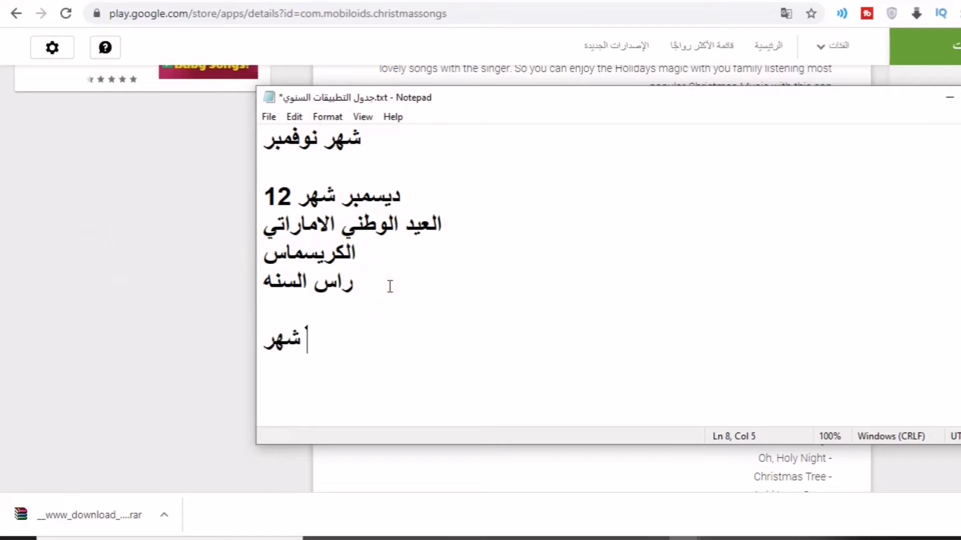
{"action": "type", "text": "1"}
{"action": "key", "text": "Return"}
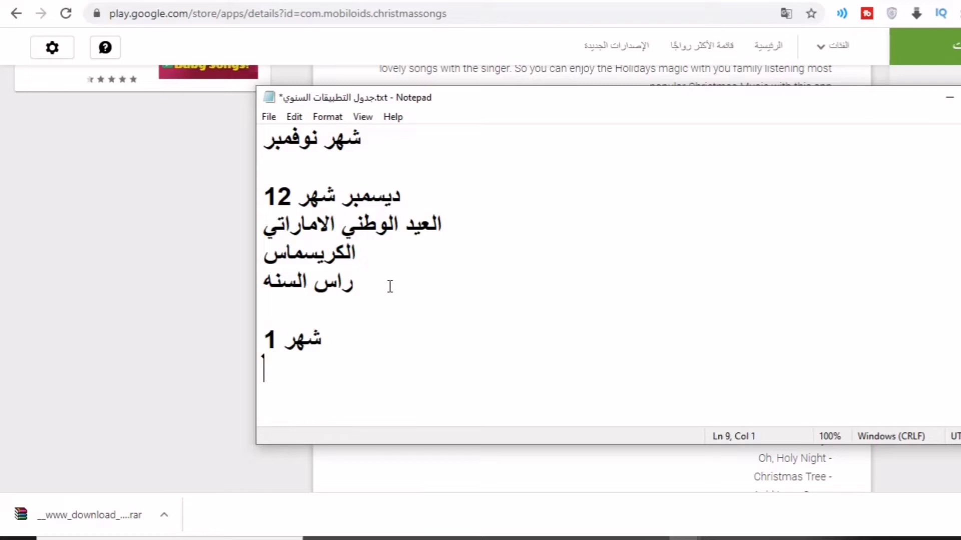
{"action": "type", "text": "شهر 1"}
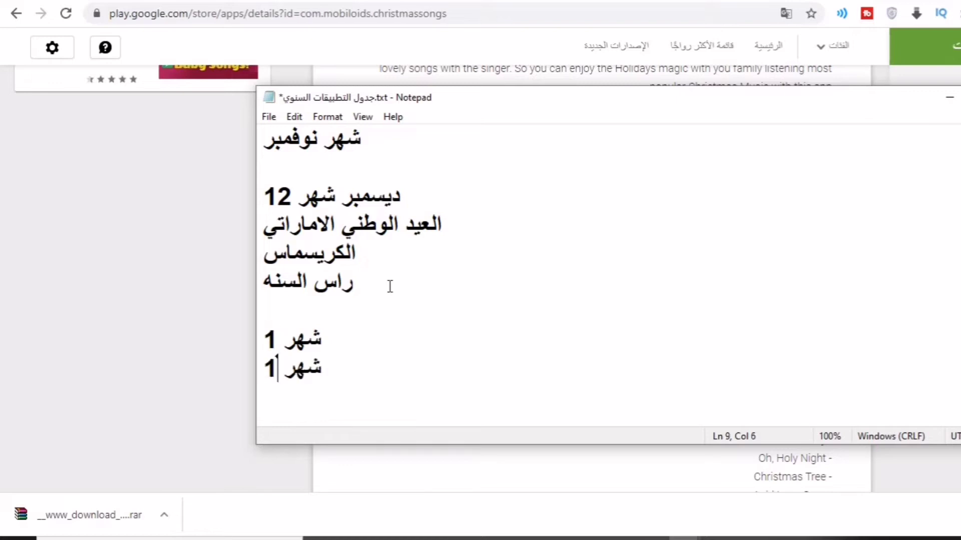
{"action": "key", "text": "BackSpace"}
{"action": "type", "text": "2"}
{"action": "key", "text": "Return"}
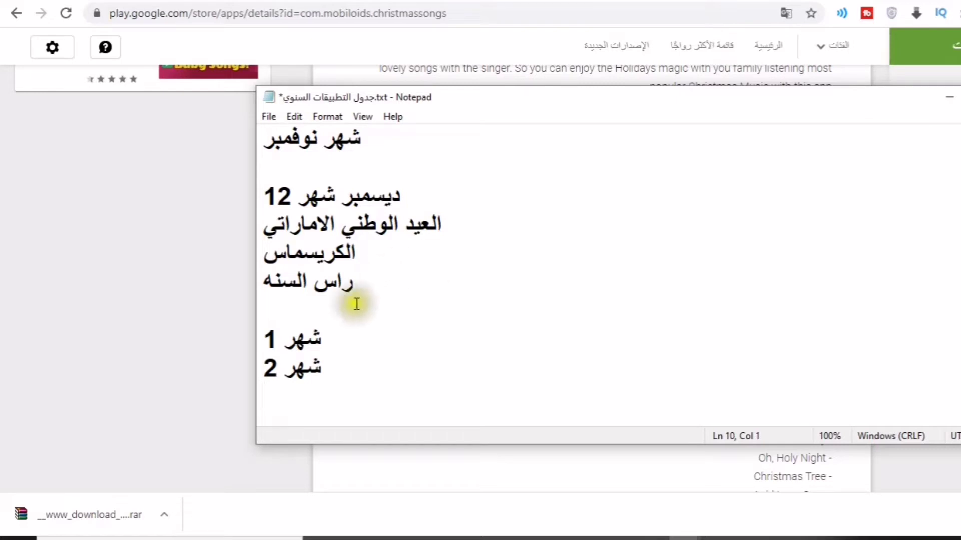
- Delete the "شهر 1" and "شهر 2" headings from the end of the schedule
{"action": "left_click_drag", "start_coordinate": [266, 311], "coordinate": [268, 368]}
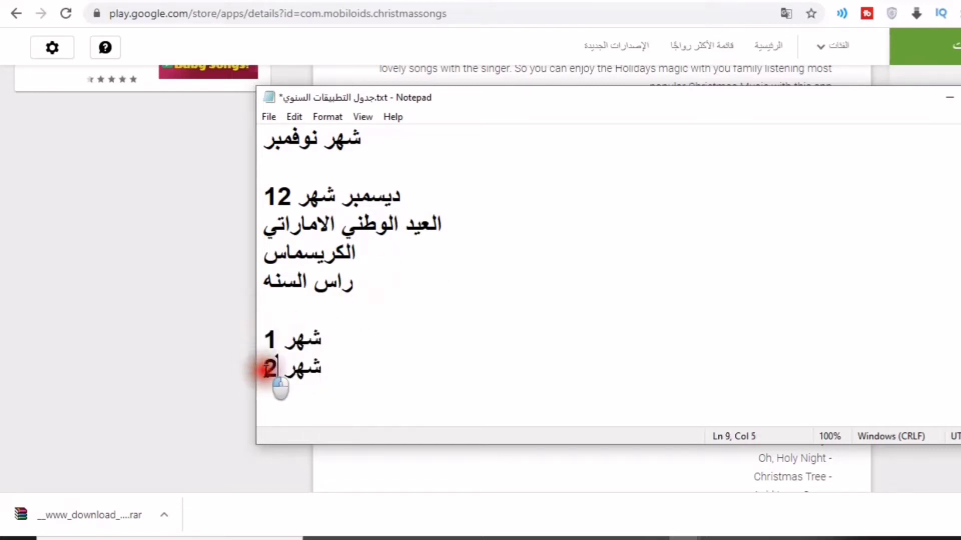
{"action": "left_click_drag", "start_coordinate": [330, 375], "coordinate": [317, 339]}
{"action": "key", "text": "BackSpace"}
{"action": "key", "text": "BackSpace"}
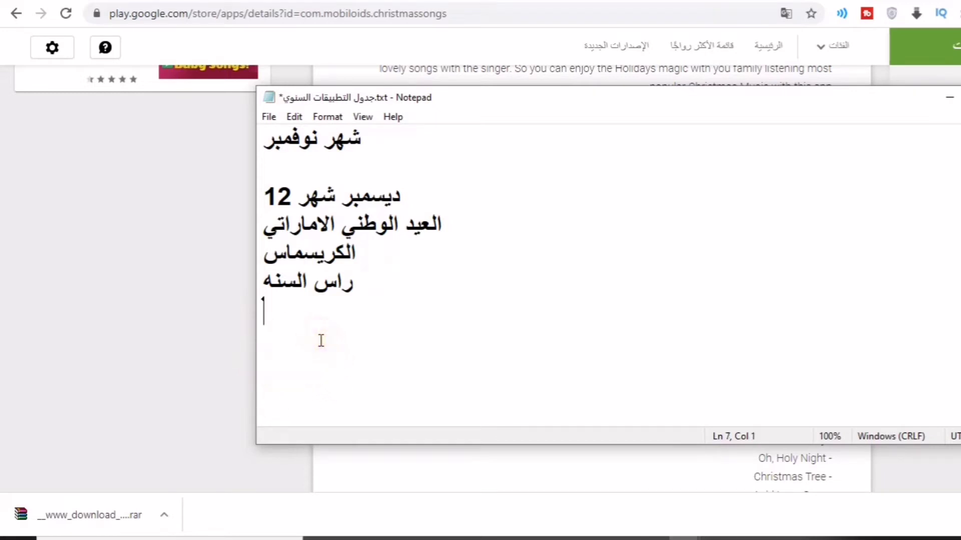
- Write "لا شيء" on the empty line under the November heading
{"action": "left_click_drag", "start_coordinate": [365, 138], "coordinate": [303, 141]}
{"action": "left_click", "coordinate": [305, 167]}
{"action": "type", "text": "لا شؤ"}
{"action": "key", "text": "BackSpace"}
{"action": "key", "text": "BackSpace"}
{"action": "key", "text": "BackSpace"}
{"action": "type", "text": "شئي"}
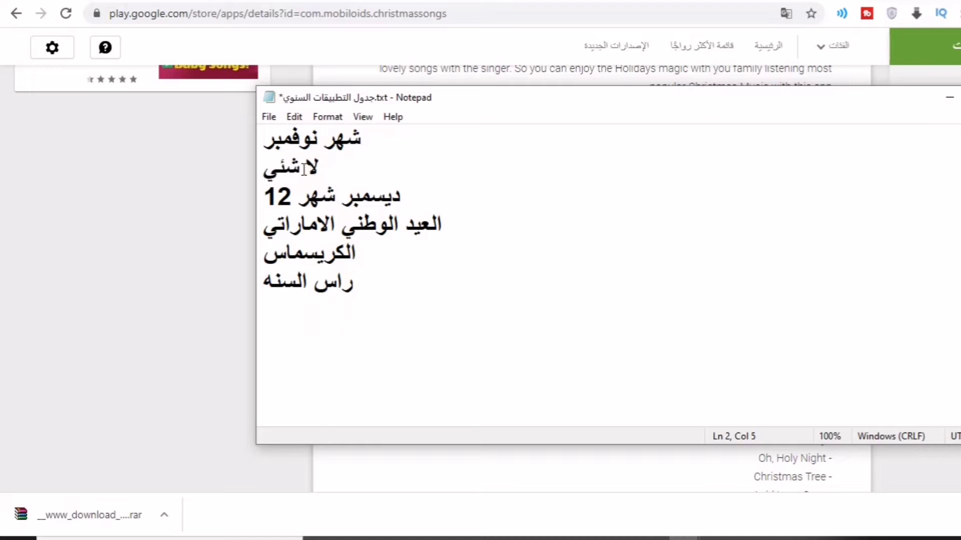
{"action": "key", "text": "BackSpace"}
{"action": "key", "text": "BackSpace"}
{"action": "type", "text": "ي"}
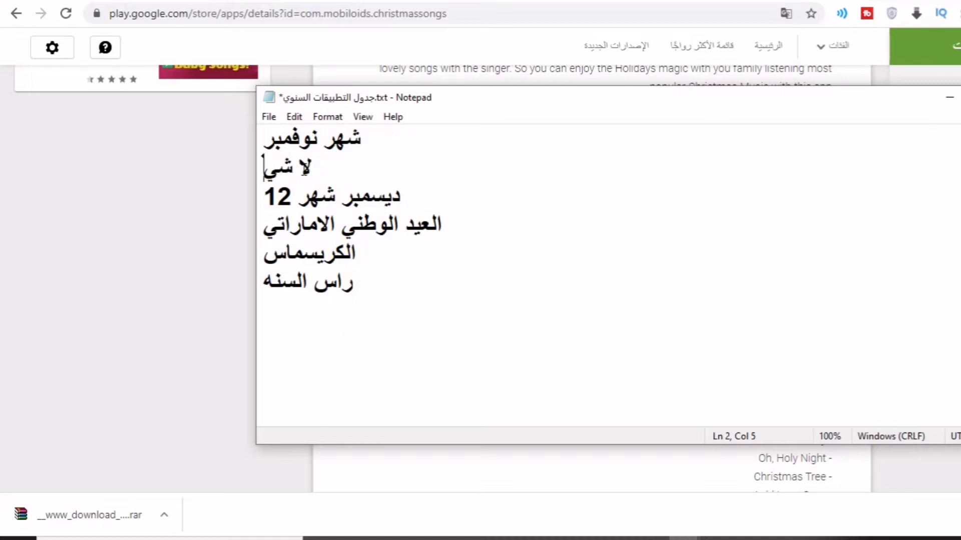
{"action": "type", "text": "ي"}
{"action": "key", "text": "BackSpace"}
{"action": "type", "text": "ء  "}
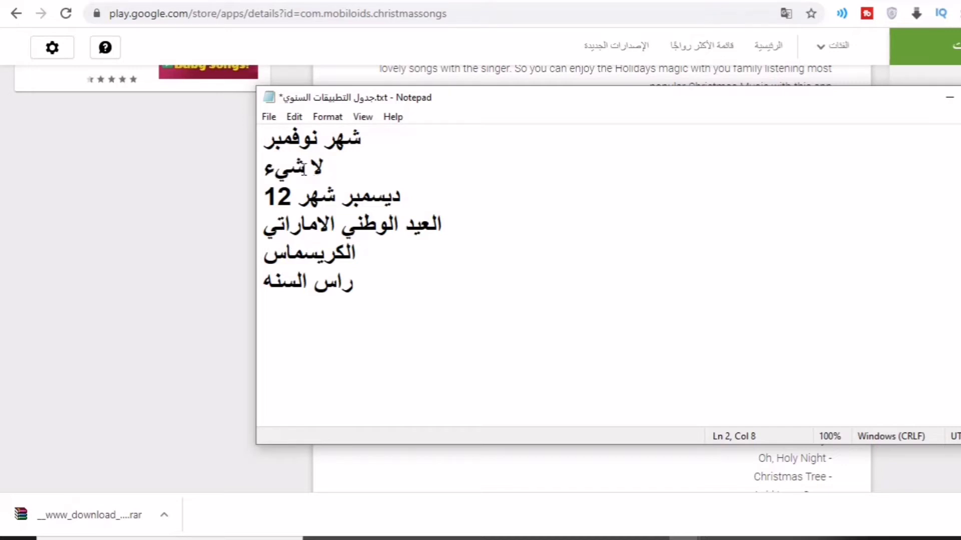
- Continue the November note with "ولكن قم بالعمل على تصميم التطبيقات لشهر 12" and insert a blank line before the December heading
{"action": "type", "text": "ولكن"}
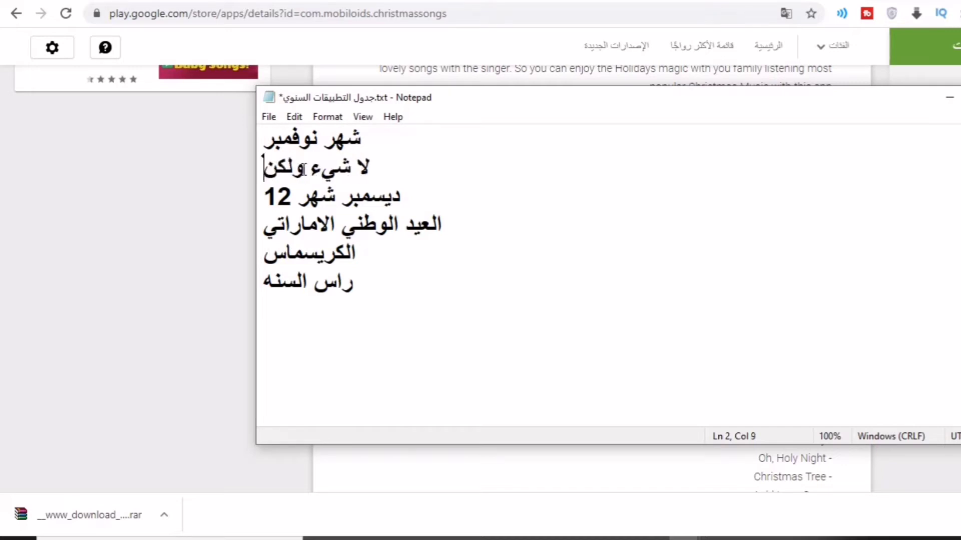
{"action": "type", "text": " قم "}
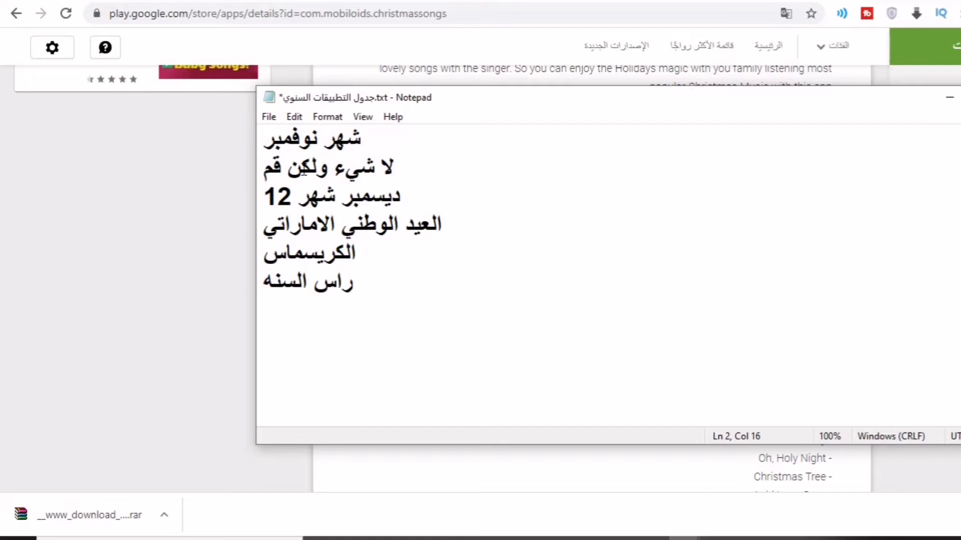
{"action": "type", "text": "بالعمل "}
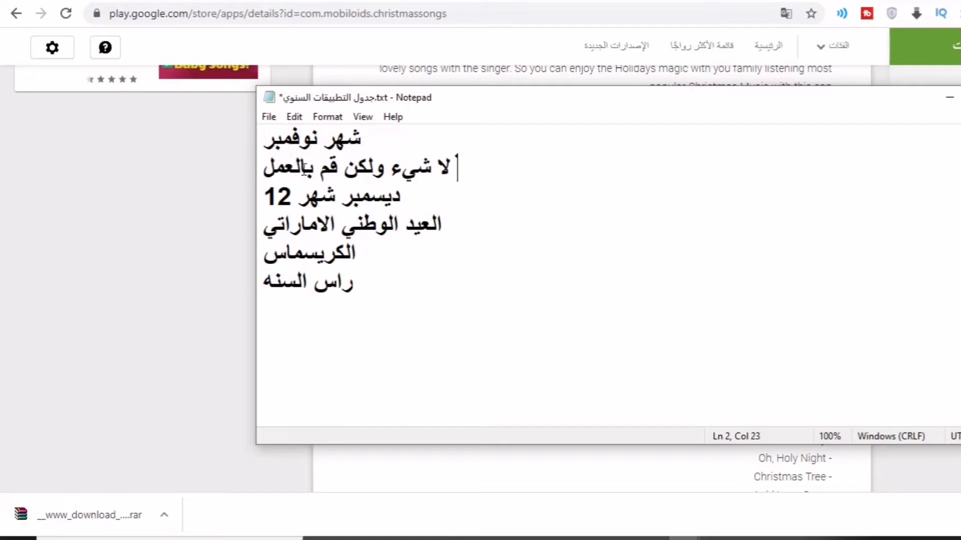
{"action": "type", "text": "علىتصميم الت"}
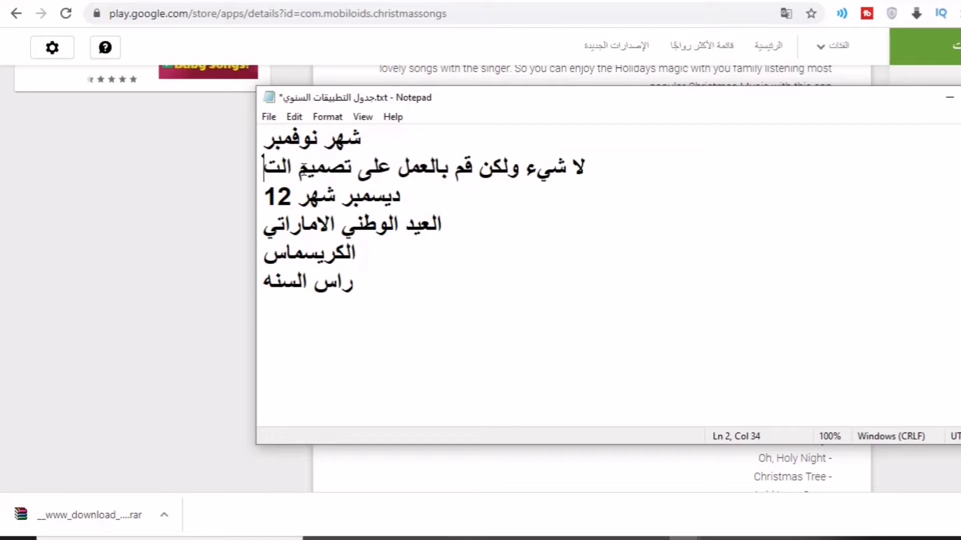
{"action": "type", "text": "طبيقات لشهر 12"}
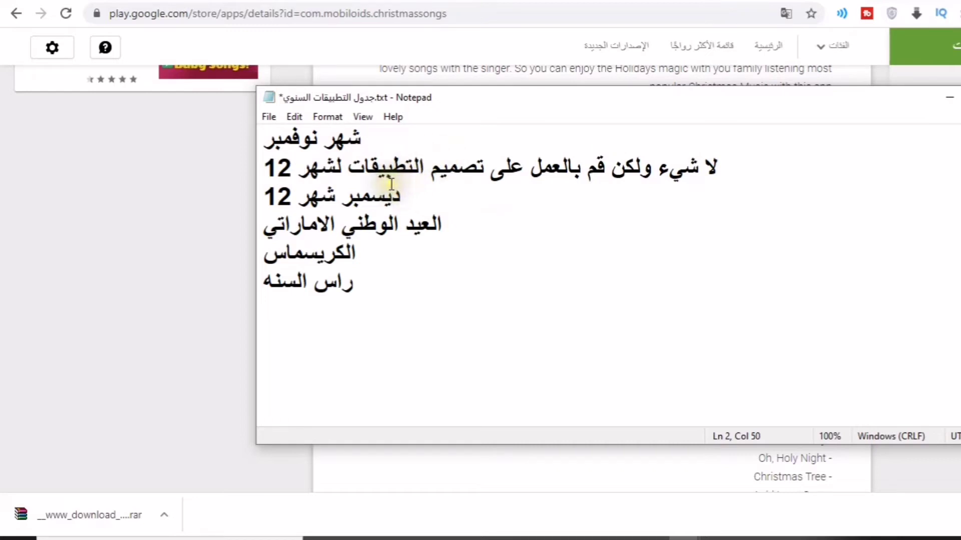
{"action": "key", "text": "Return"}
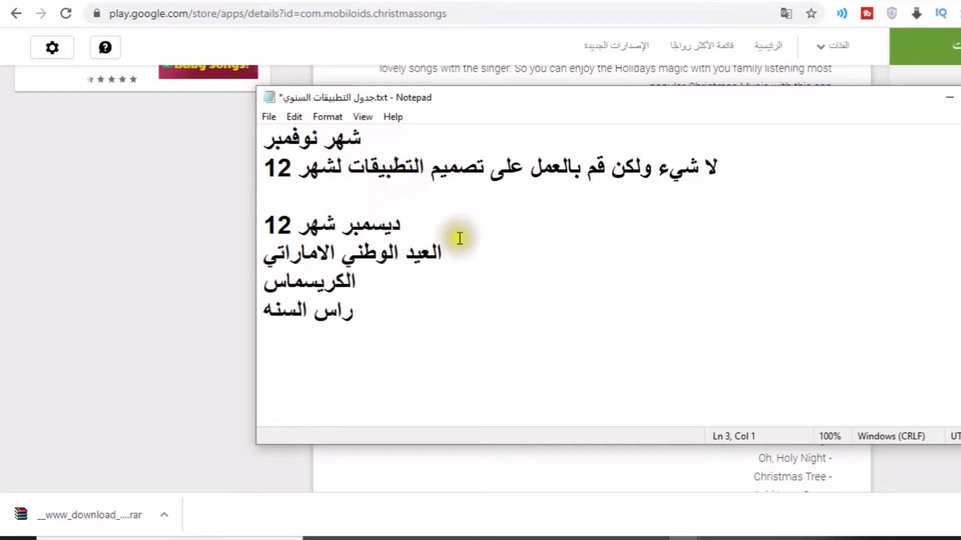
{"action": "left_click_drag", "start_coordinate": [453, 248], "coordinate": [266, 305]}
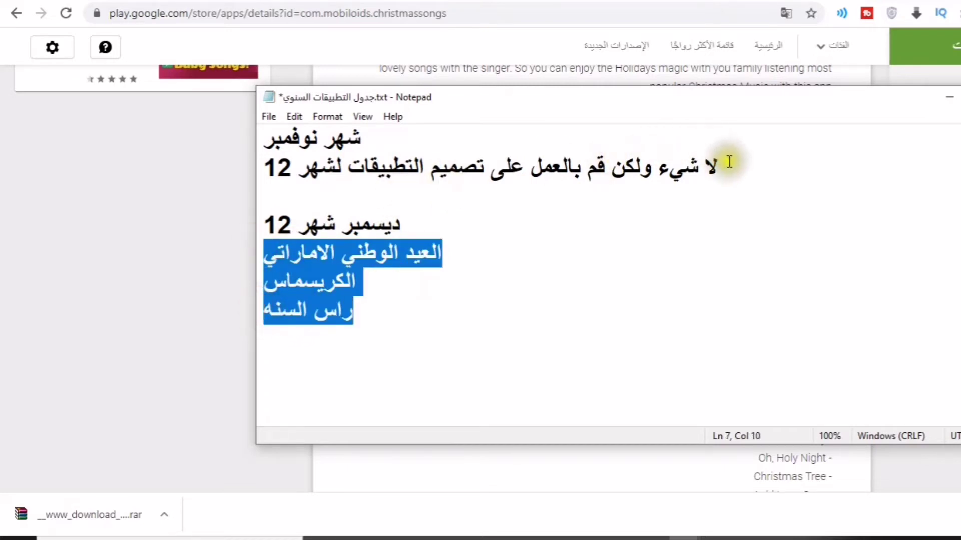
{"action": "left_click_drag", "start_coordinate": [729, 158], "coordinate": [423, 175]}
{"action": "left_click", "coordinate": [457, 179]}
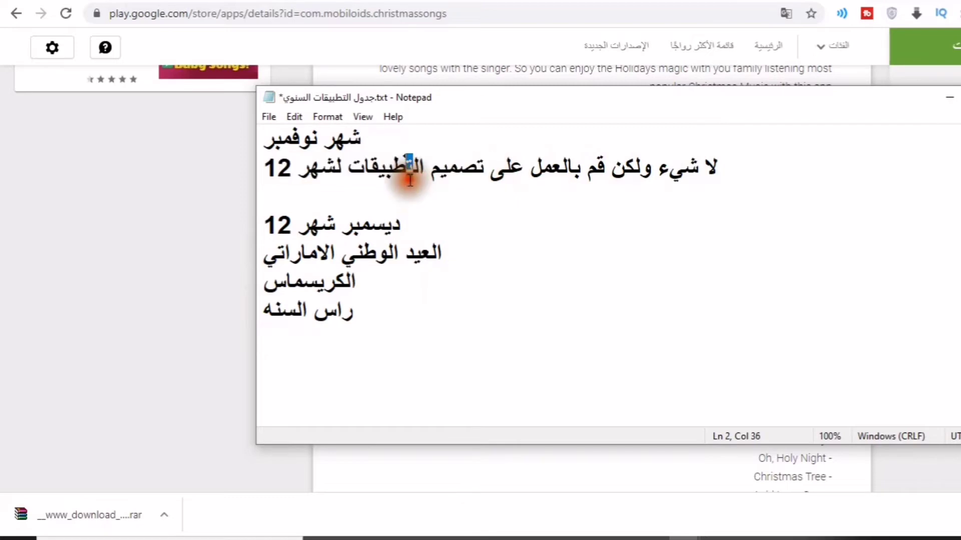
{"action": "left_click", "coordinate": [593, 184]}
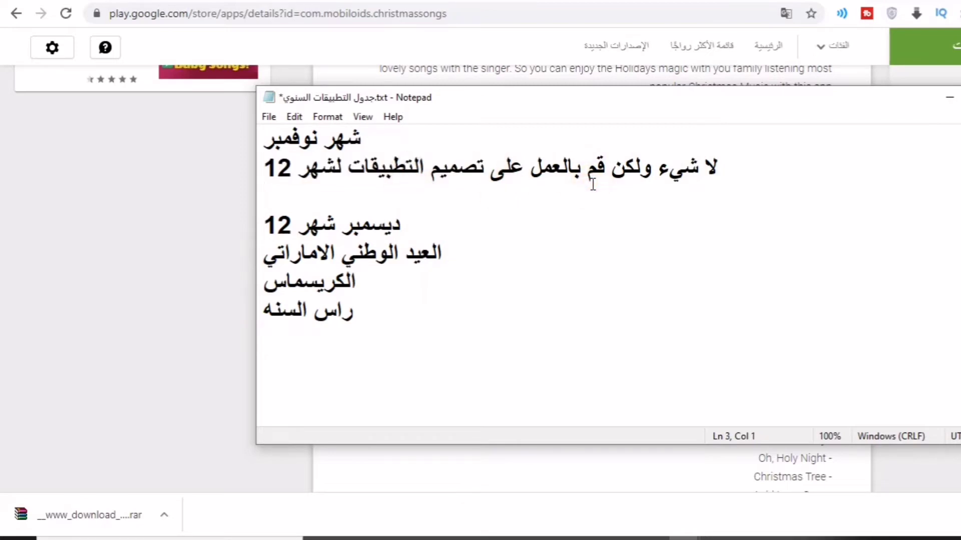
- Maximize the schedule's Notepad window
{"action": "double_click", "coordinate": [904, 100]}
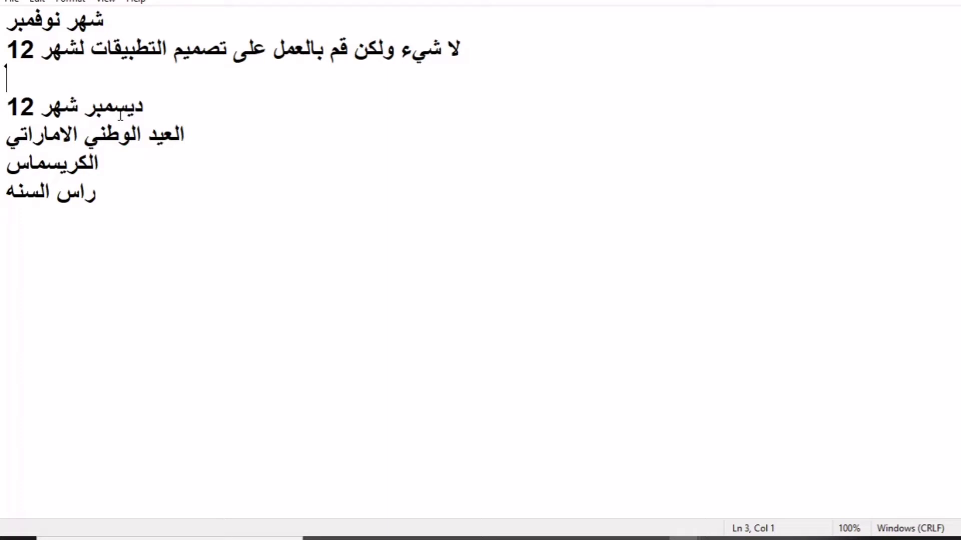
{"action": "left_click", "coordinate": [125, 167]}
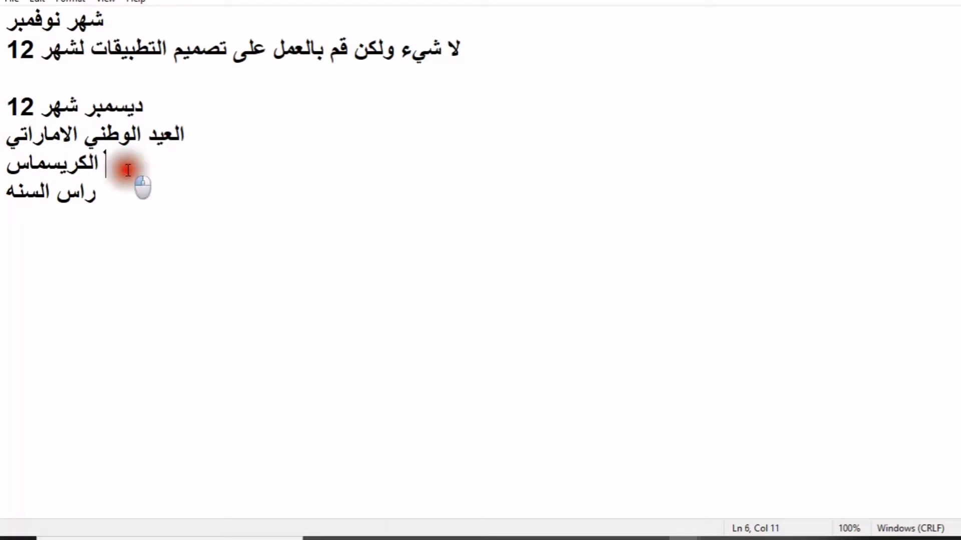
{"action": "left_click", "coordinate": [107, 186]}
{"action": "left_click_drag", "start_coordinate": [108, 186], "coordinate": [180, 131]}
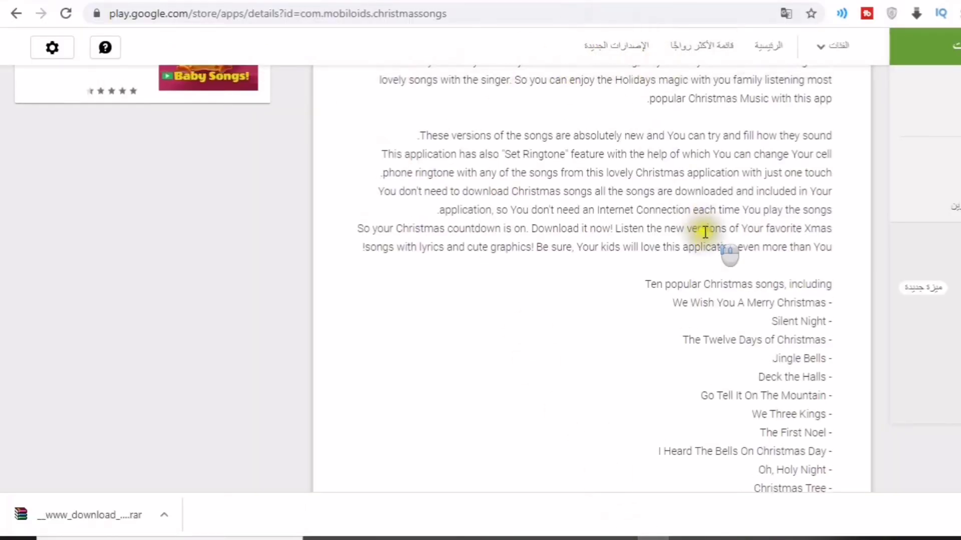
- Switch to the Google Play store in Chrome and search for "uaenational"
{"action": "scroll", "coordinate": [729, 253], "scroll_direction": "up", "scroll_amount": 5}
{"action": "scroll", "coordinate": [726, 238], "scroll_direction": "up", "scroll_amount": 1}
{"action": "left_click", "coordinate": [552, 42]}
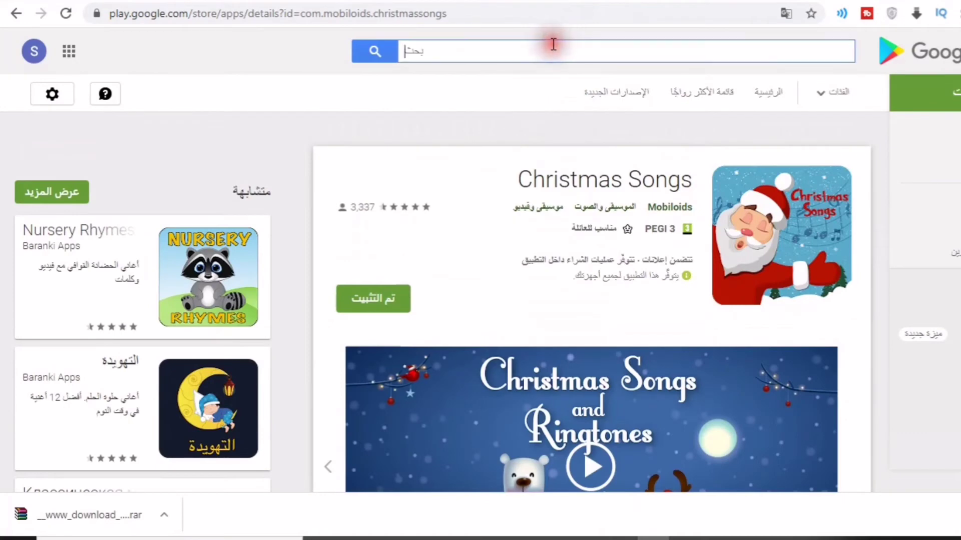
{"action": "key", "text": "ctrl+shift"}
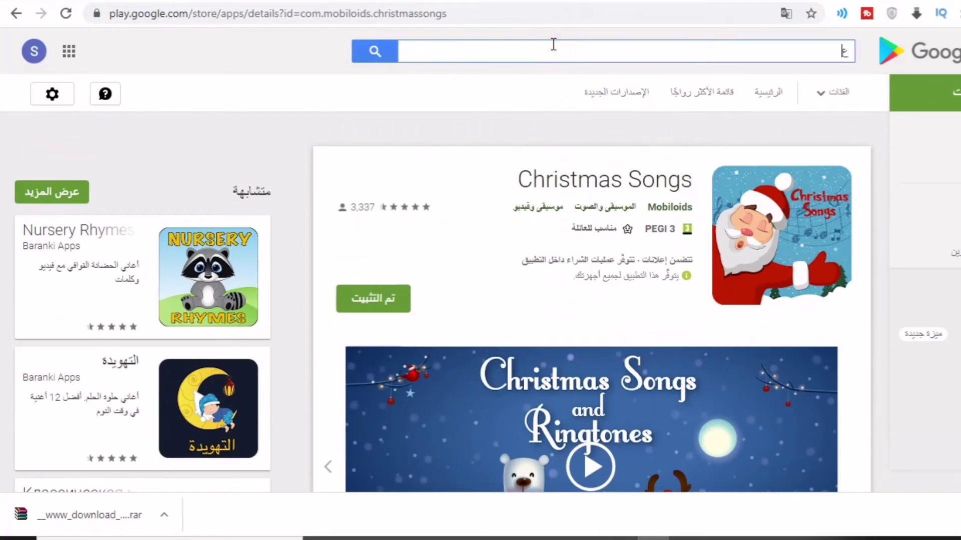
{"action": "type", "text": "ب"}
{"action": "key", "text": "BackSpace"}
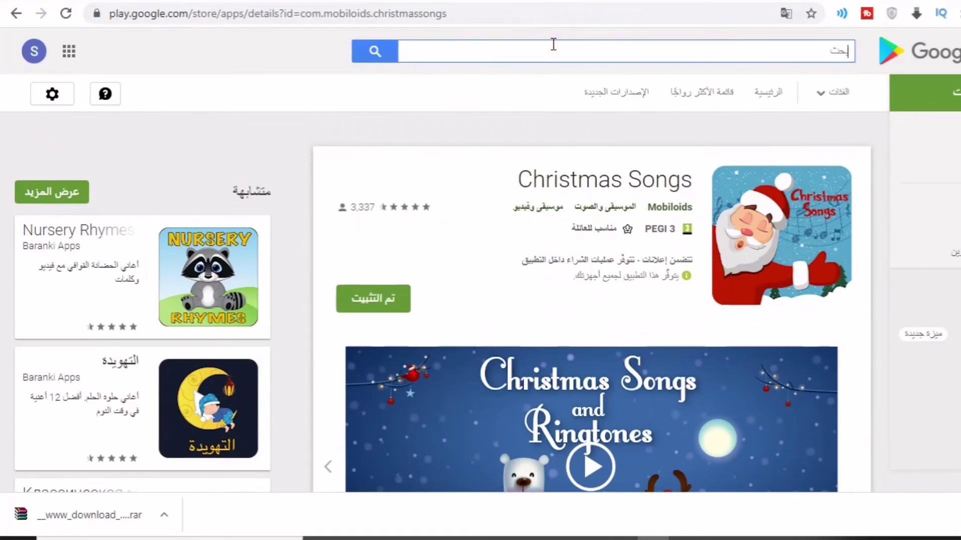
{"action": "type", "text": "uaenat"}
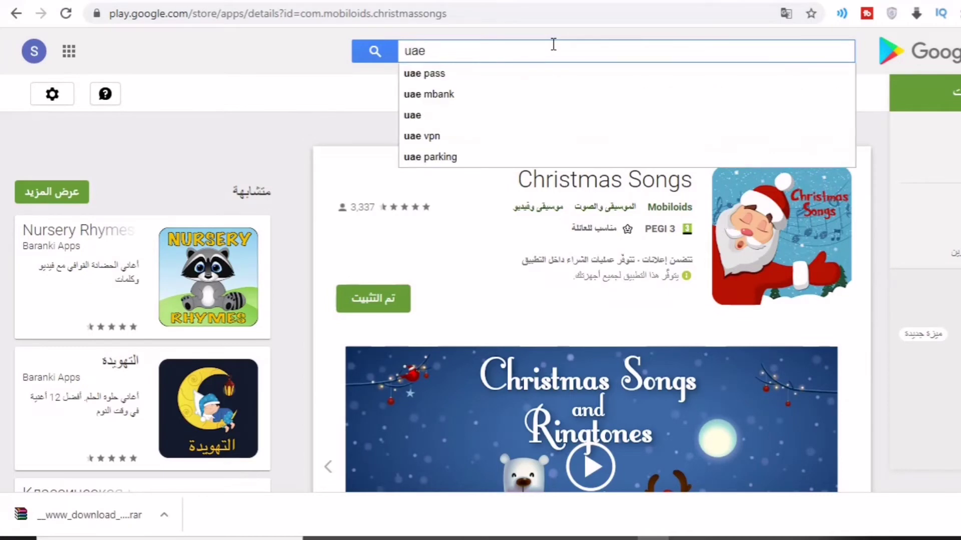
{"action": "type", "text": "ional"}
{"action": "key", "text": "Return"}
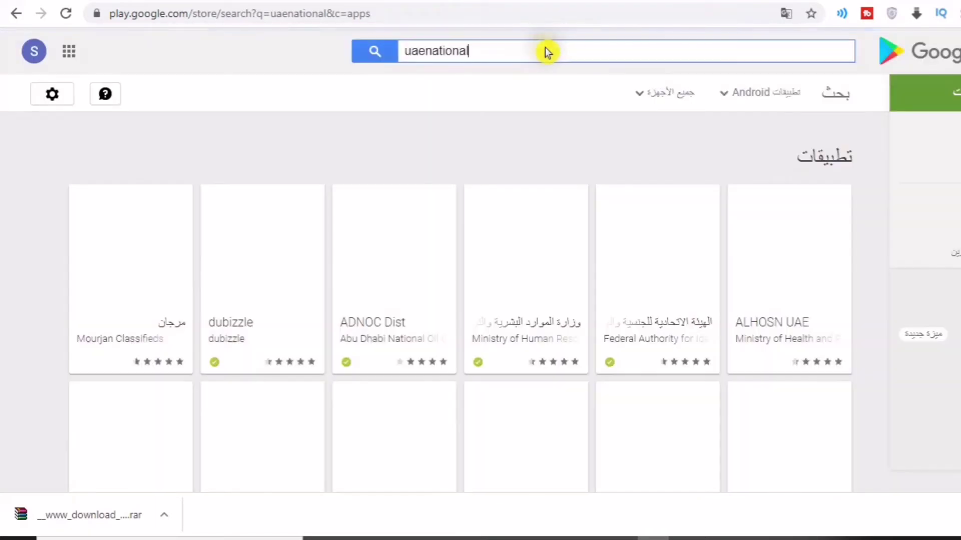
- Look through the "uaenational" search results for apps related to the UAE national day
{"action": "scroll", "coordinate": [547, 51], "scroll_direction": "down", "scroll_amount": 5}
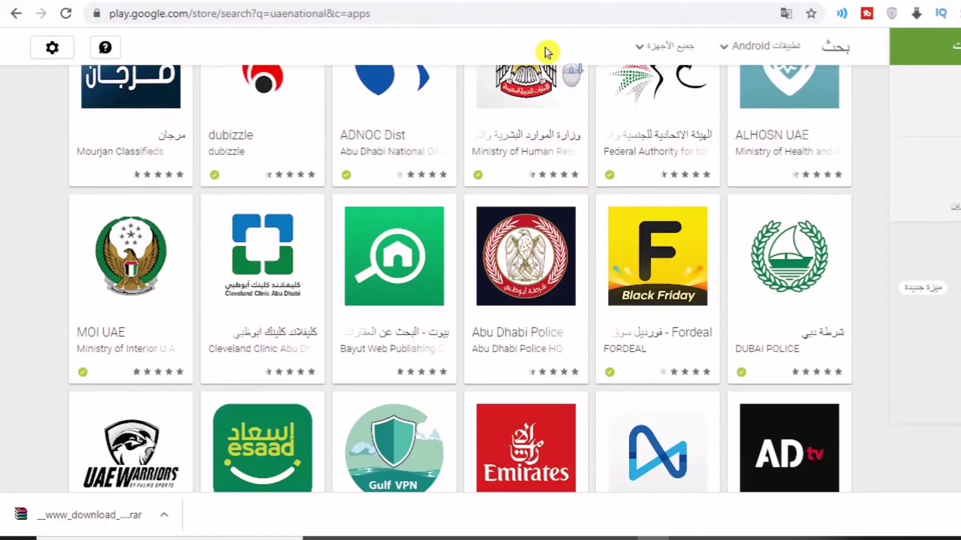
{"action": "scroll", "coordinate": [547, 52], "scroll_direction": "down", "scroll_amount": 8}
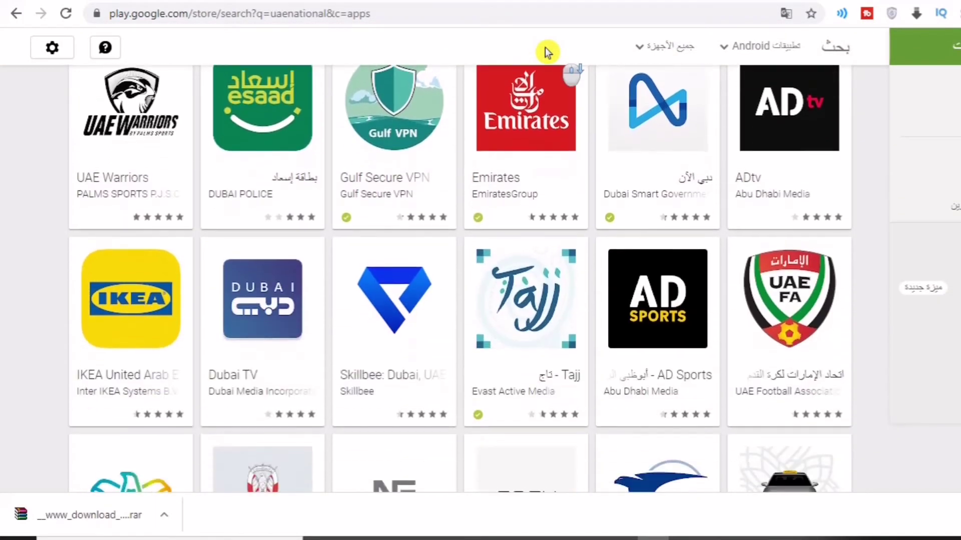
{"action": "scroll", "coordinate": [547, 50], "scroll_direction": "down", "scroll_amount": 6}
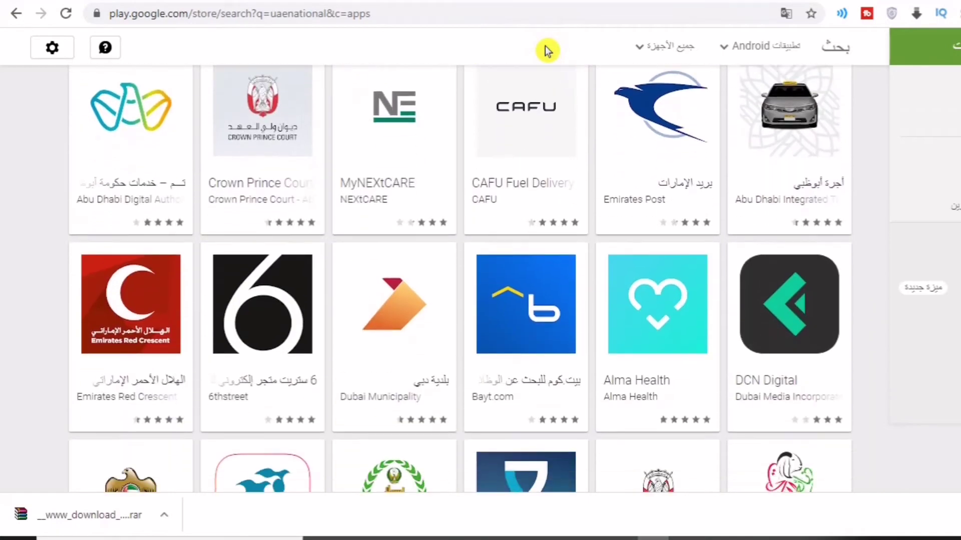
{"action": "scroll", "coordinate": [547, 50], "scroll_direction": "down", "scroll_amount": 5}
{"action": "scroll", "coordinate": [547, 50], "scroll_direction": "down", "scroll_amount": 8}
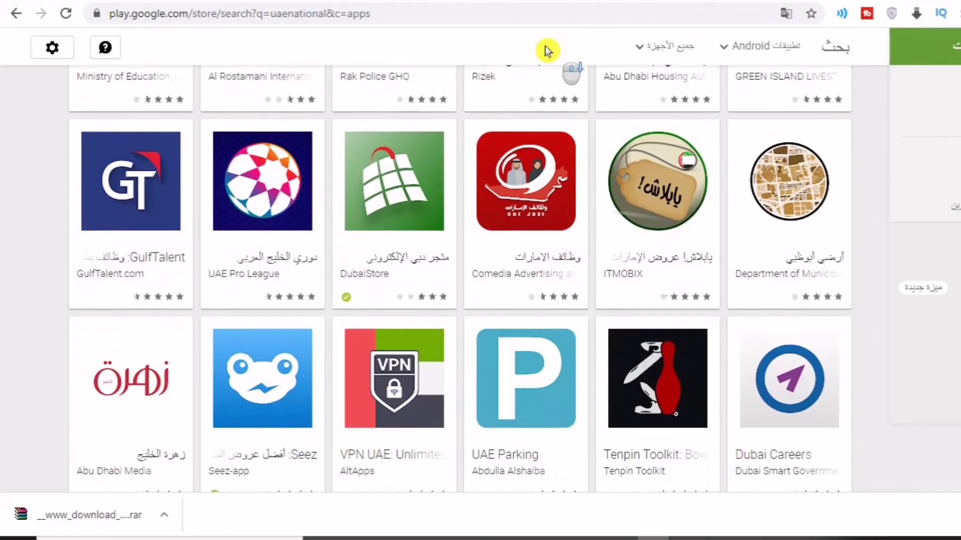
{"action": "scroll", "coordinate": [544, 46], "scroll_direction": "down", "scroll_amount": 2}
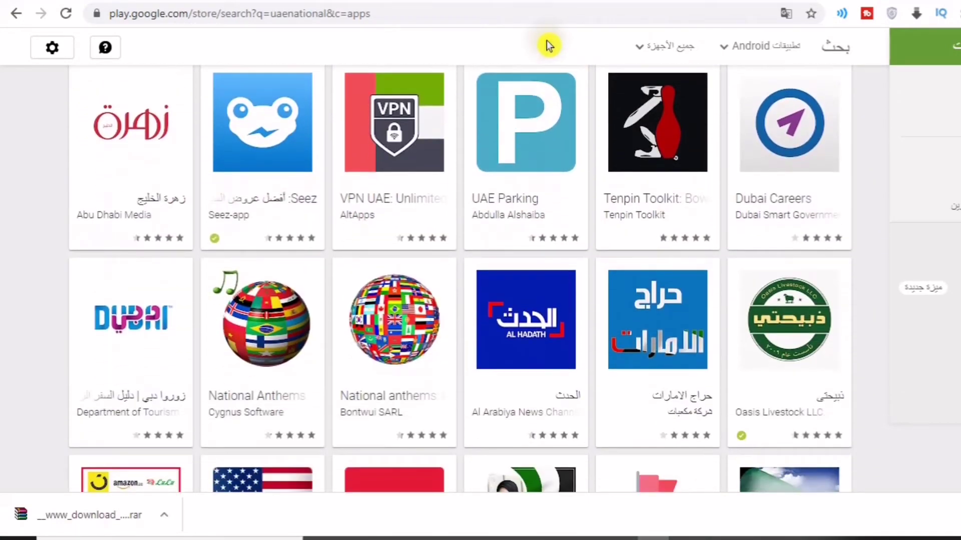
{"action": "scroll", "coordinate": [546, 41], "scroll_direction": "down", "scroll_amount": 6}
{"action": "scroll", "coordinate": [546, 40], "scroll_direction": "down", "scroll_amount": 3}
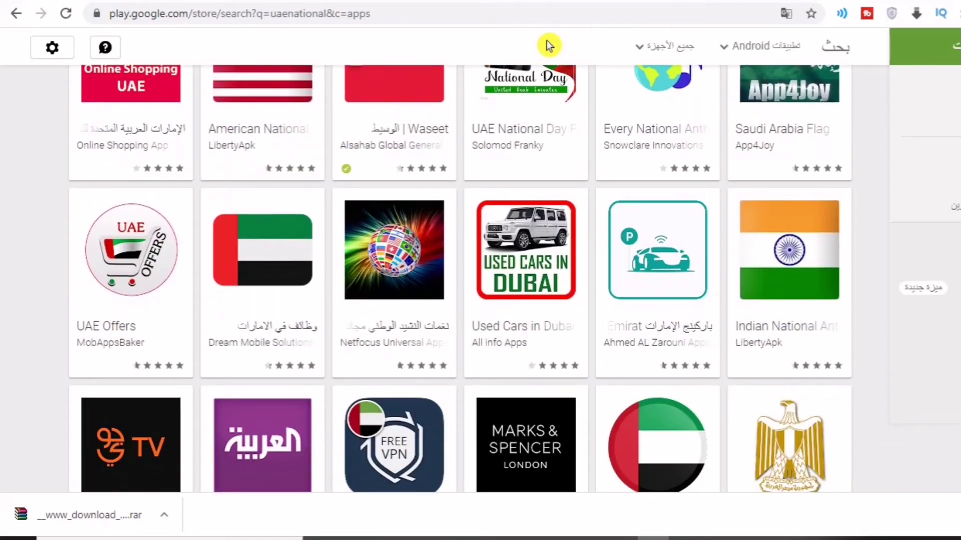
{"action": "scroll", "coordinate": [547, 40], "scroll_direction": "down", "scroll_amount": 3}
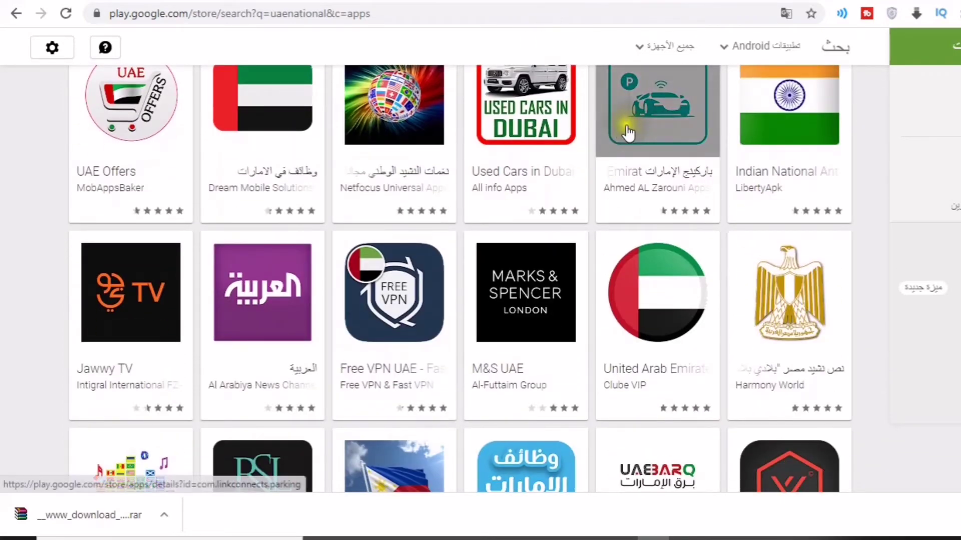
{"action": "scroll", "coordinate": [675, 182], "scroll_direction": "up", "scroll_amount": 8}
{"action": "scroll", "coordinate": [676, 183], "scroll_direction": "up", "scroll_amount": 20}
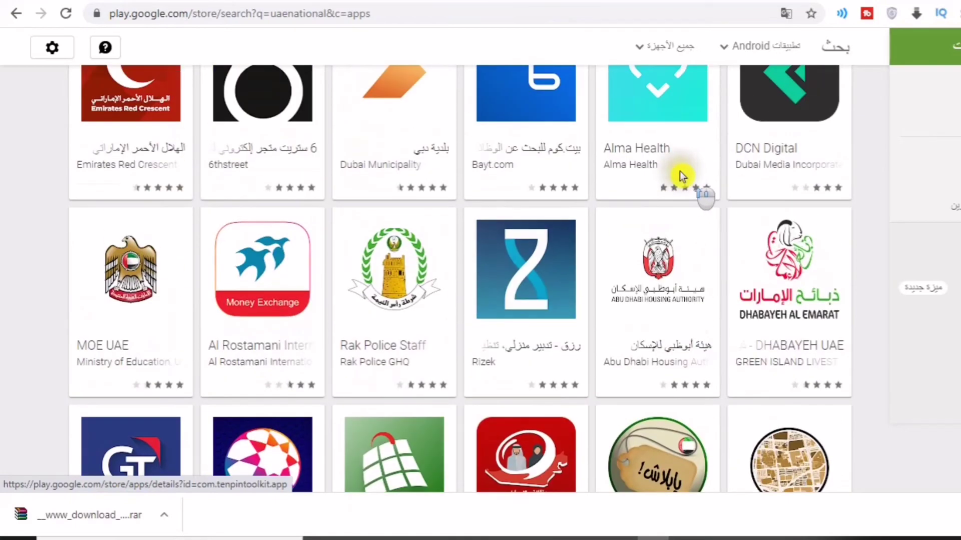
{"action": "scroll", "coordinate": [690, 170], "scroll_direction": "up", "scroll_amount": 3}
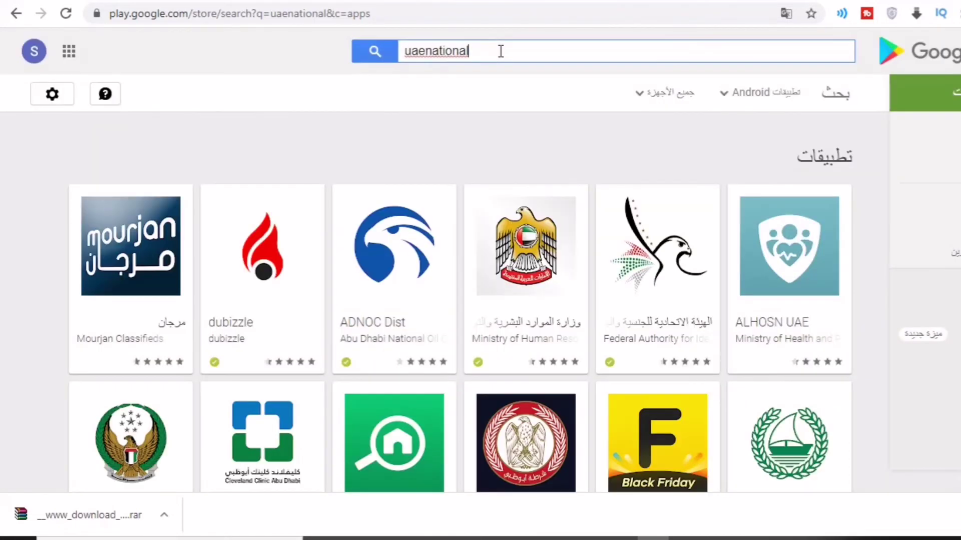
- Find UAE National Day Photo Frames among the search results and open its app page
{"action": "scroll", "coordinate": [724, 114], "scroll_direction": "down", "scroll_amount": 5}
{"action": "scroll", "coordinate": [725, 114], "scroll_direction": "down", "scroll_amount": 20}
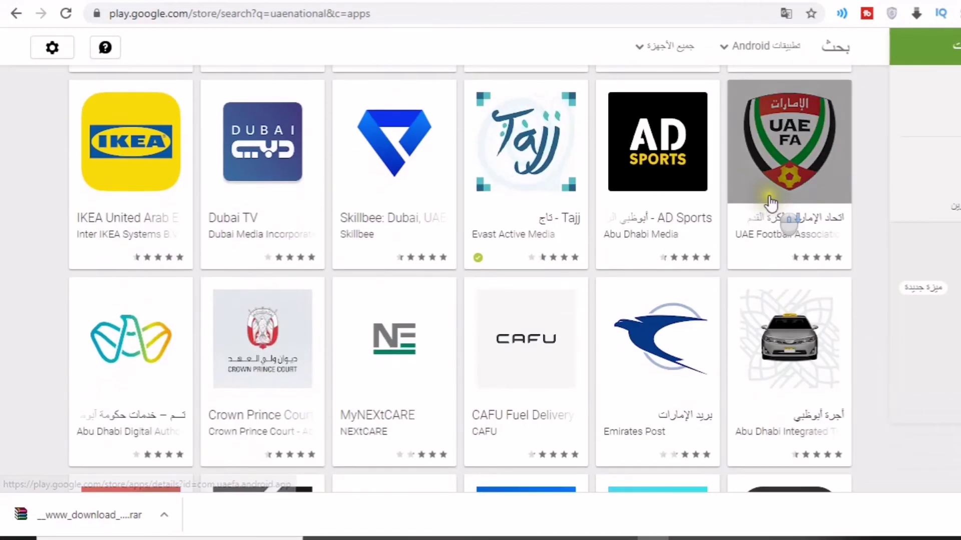
{"action": "scroll", "coordinate": [705, 198], "scroll_direction": "down", "scroll_amount": 6}
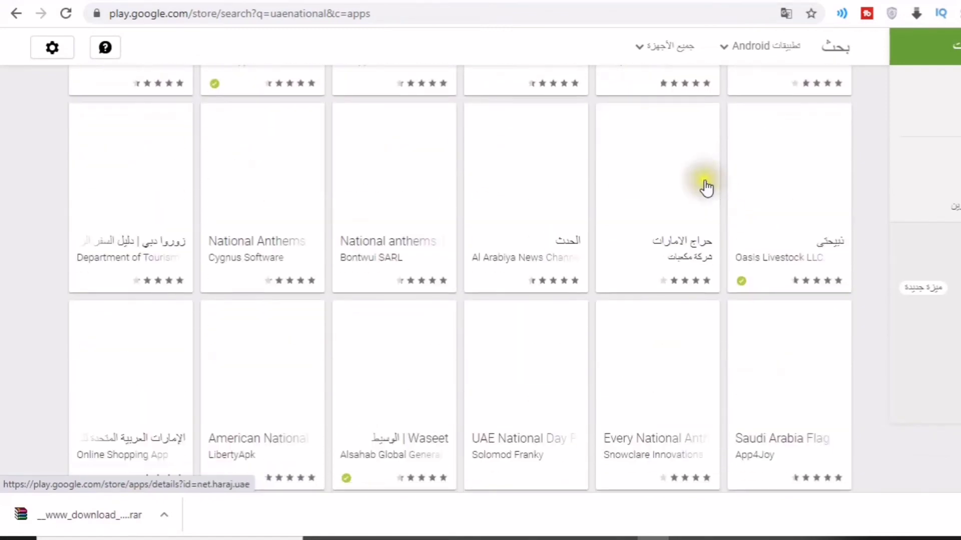
{"action": "scroll", "coordinate": [800, 248], "scroll_direction": "down", "scroll_amount": 3}
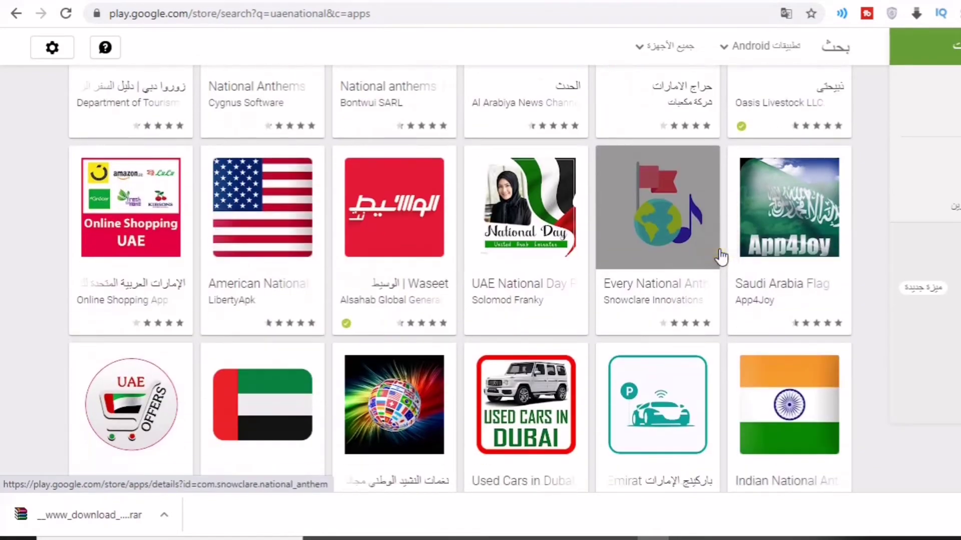
{"action": "left_click", "coordinate": [543, 283]}
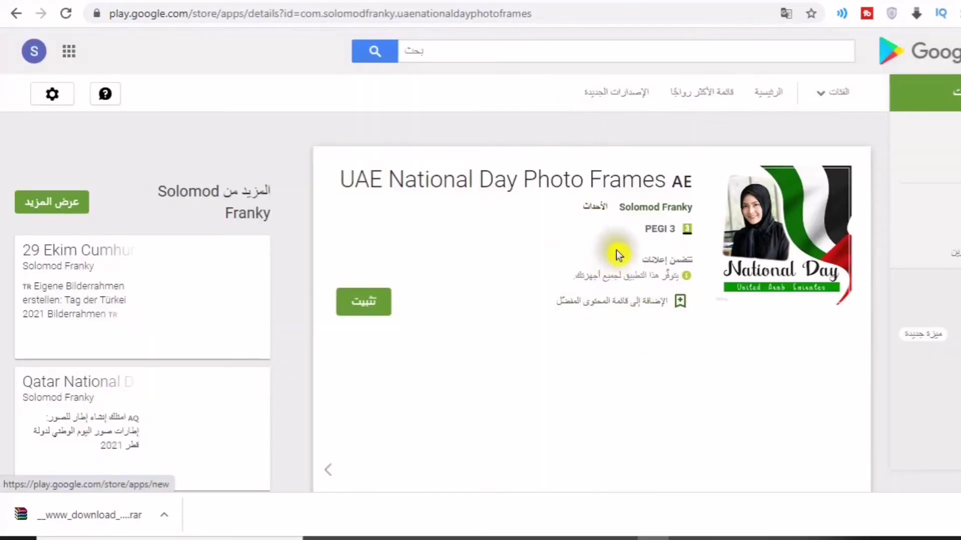
- View the app's preview images and expand its full description
{"action": "scroll", "coordinate": [596, 242], "scroll_direction": "down", "scroll_amount": 5}
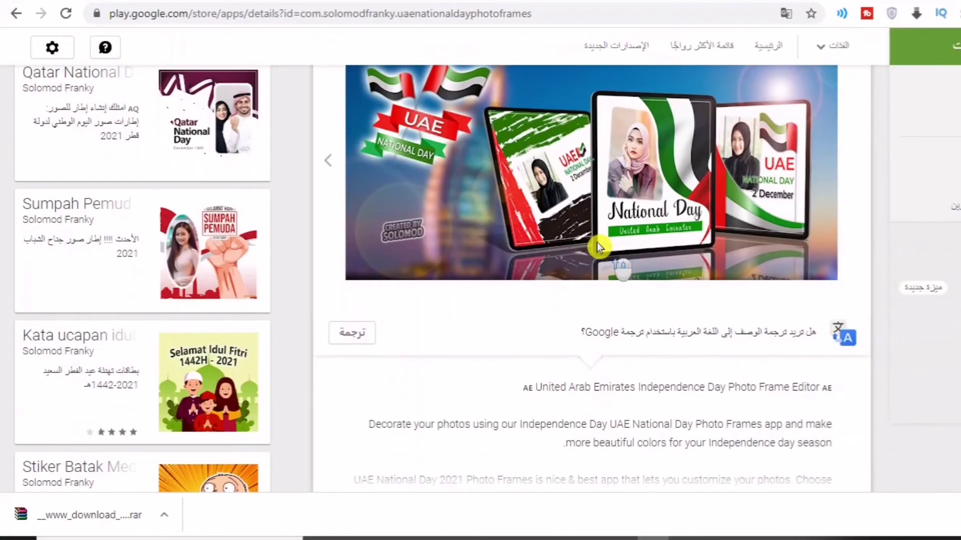
{"action": "scroll", "coordinate": [596, 242], "scroll_direction": "up", "scroll_amount": 1}
{"action": "scroll", "coordinate": [576, 255], "scroll_direction": "down", "scroll_amount": 7}
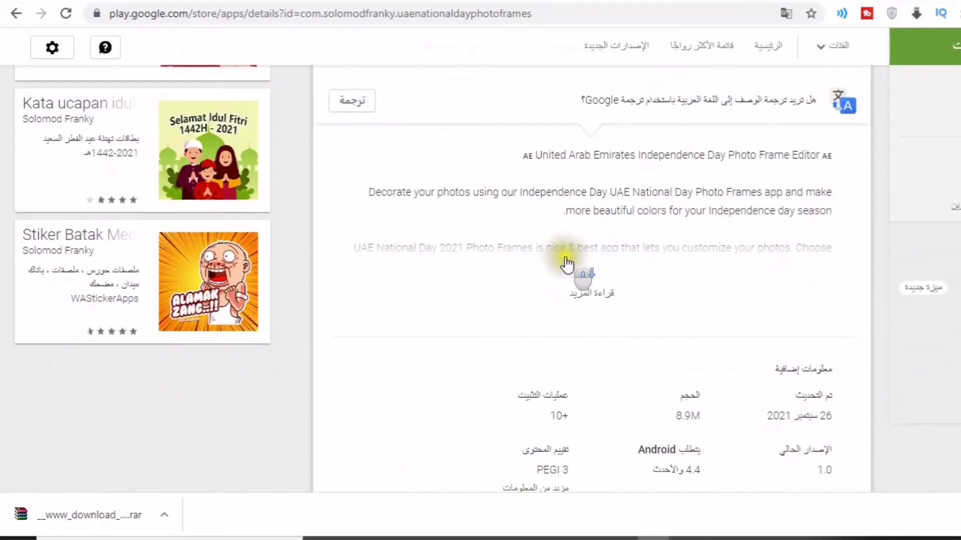
{"action": "left_click", "coordinate": [592, 285]}
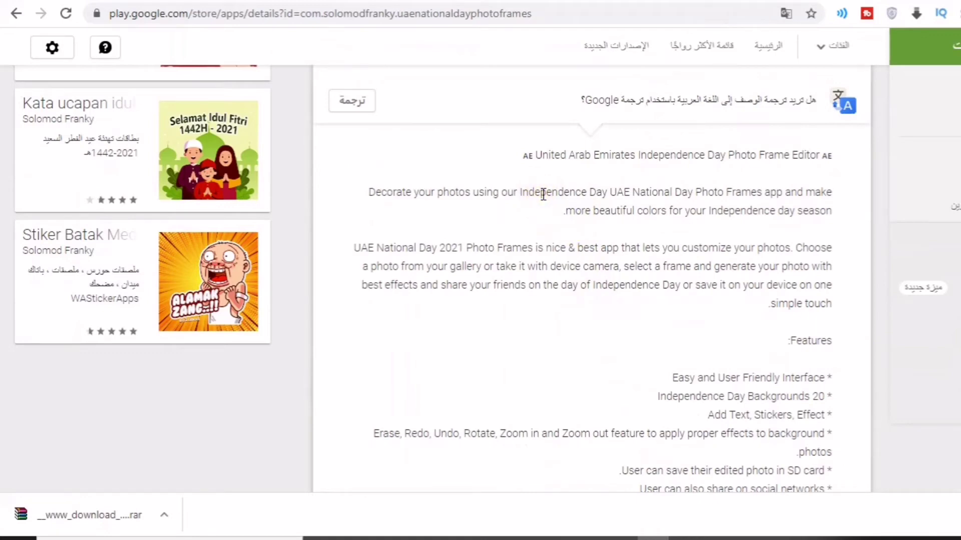
- Read the rest of the app description and check the last update date in the additional information
{"action": "scroll", "coordinate": [543, 195], "scroll_direction": "down", "scroll_amount": 9}
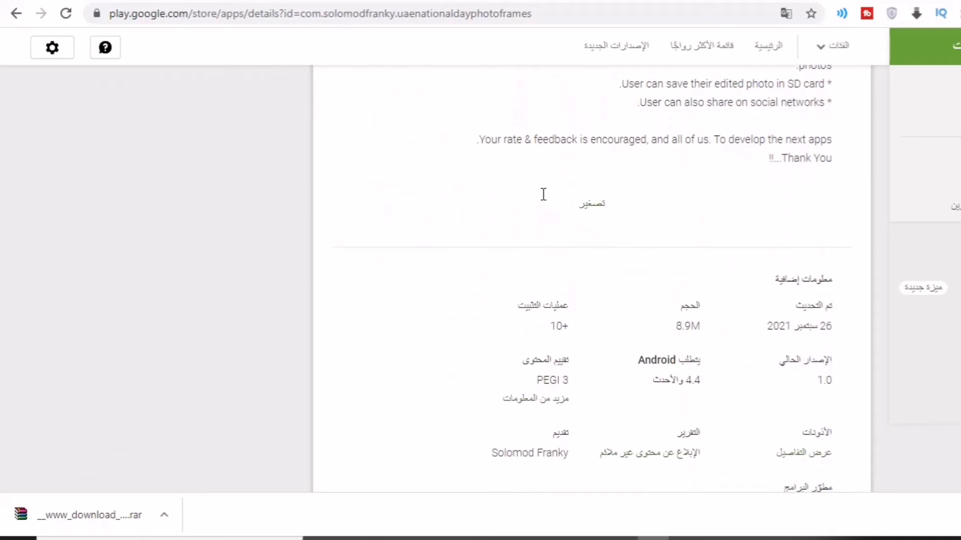
{"action": "scroll", "coordinate": [682, 300], "scroll_direction": "down", "scroll_amount": 2}
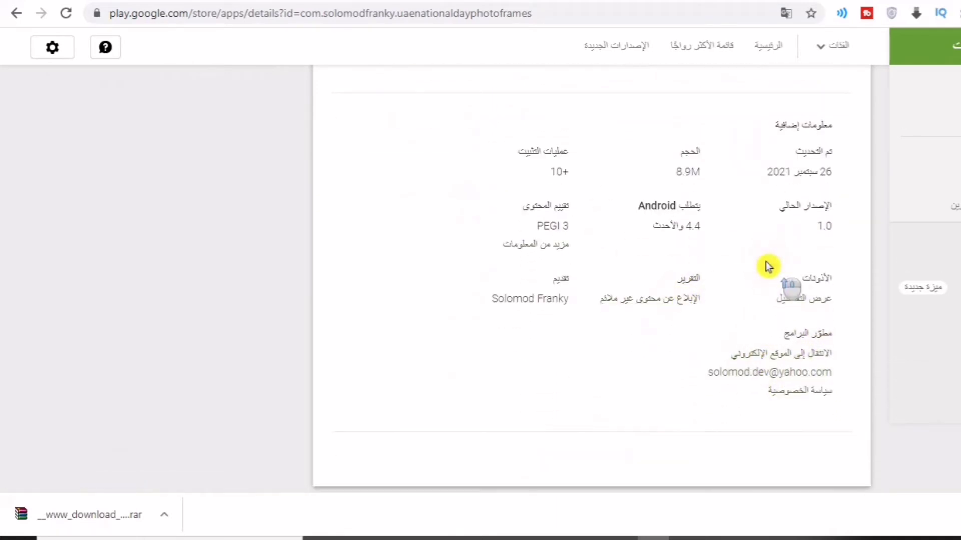
{"action": "scroll", "coordinate": [768, 267], "scroll_direction": "up", "scroll_amount": 2}
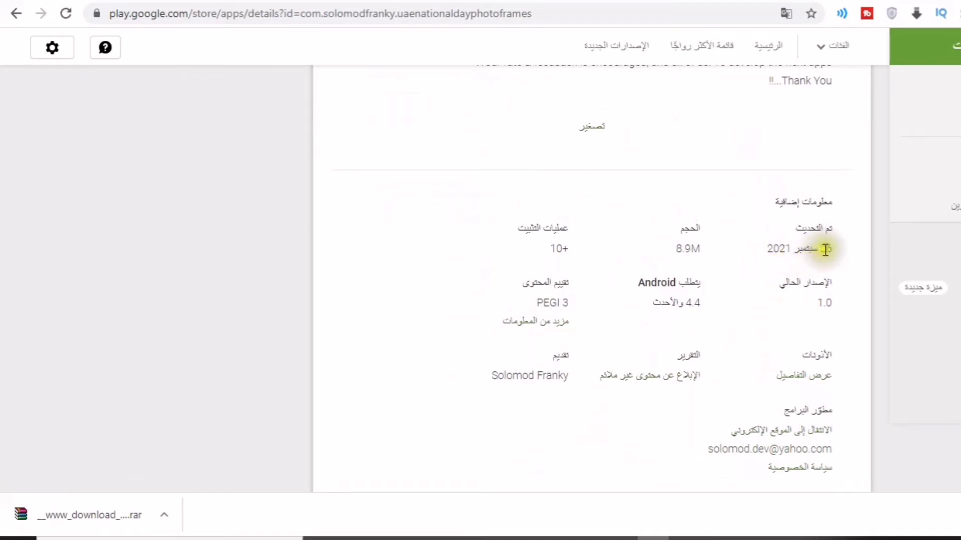
{"action": "left_click", "coordinate": [824, 250]}
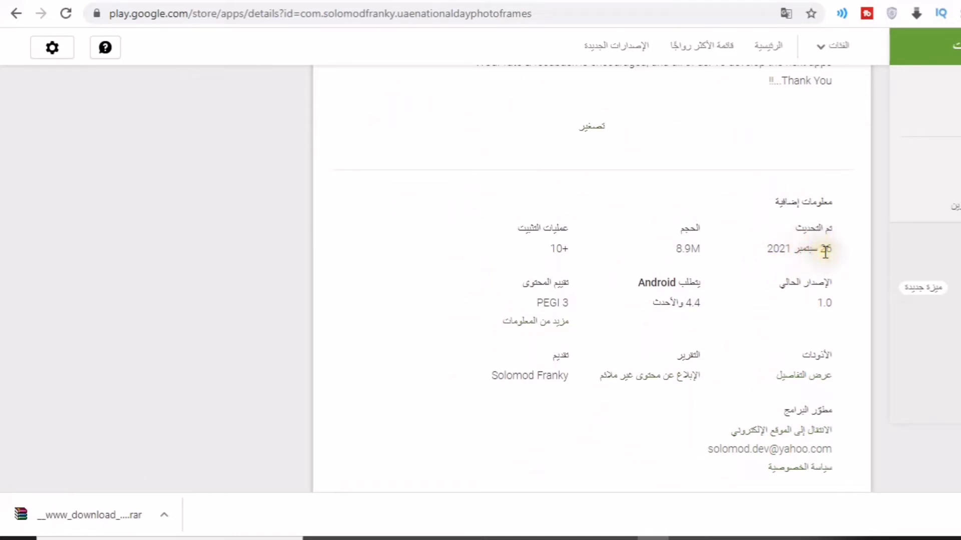
{"action": "scroll", "coordinate": [824, 249], "scroll_direction": "up", "scroll_amount": 15}
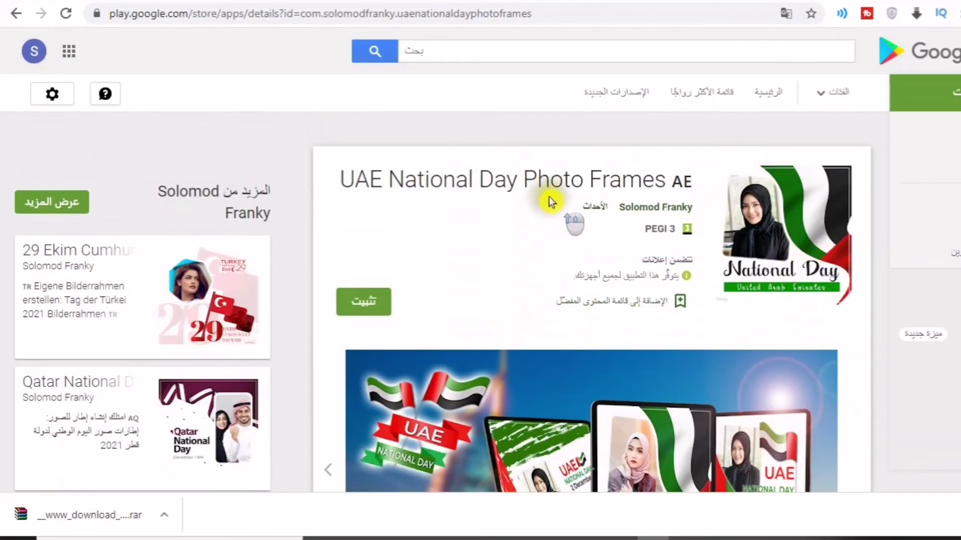
- Return to the "uaenational" search results and switch to the yearly app schedule file "جدول التطبيقات السنوي.txt" in Notepad
{"action": "left_click", "coordinate": [11, 18]}
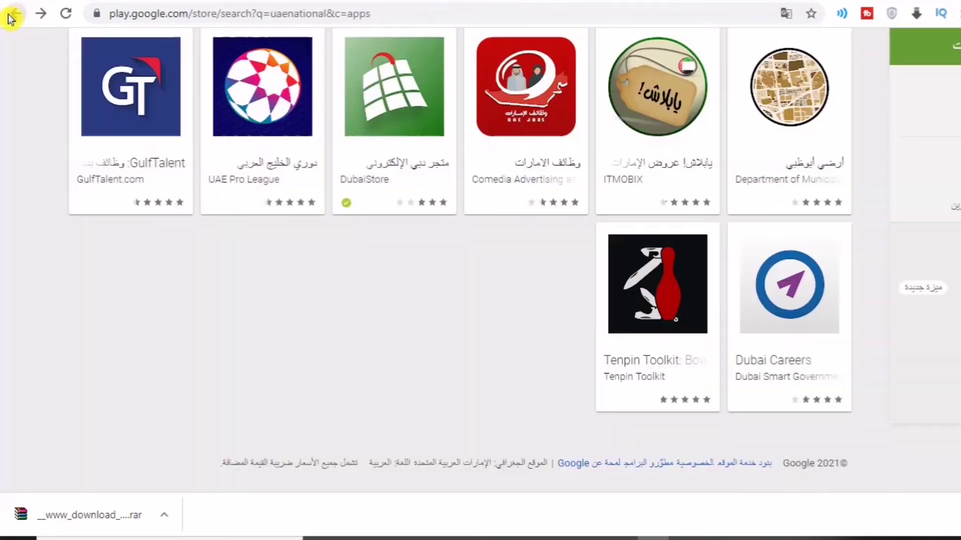
{"action": "scroll", "coordinate": [698, 302], "scroll_direction": "up", "scroll_amount": 10}
{"action": "scroll", "coordinate": [701, 306], "scroll_direction": "up", "scroll_amount": 8}
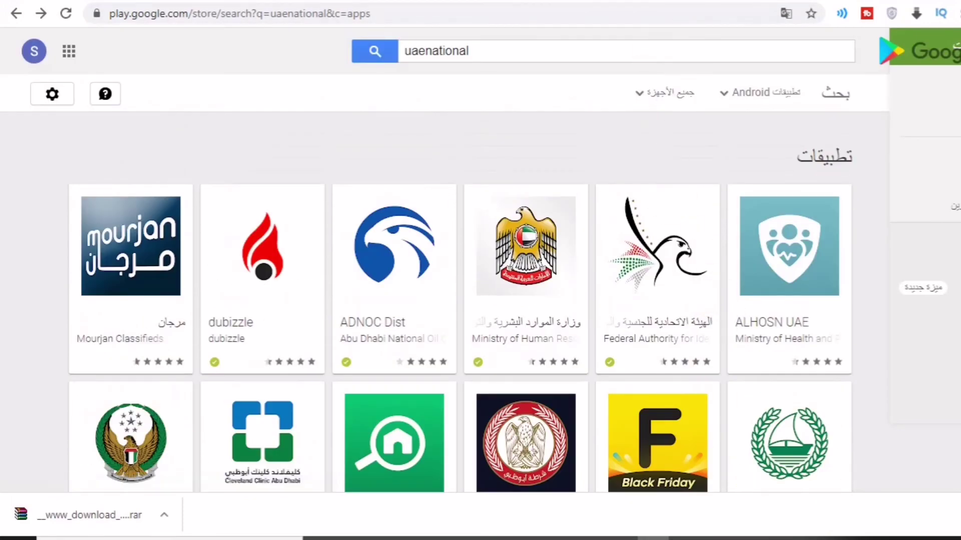
{"action": "left_click", "coordinate": [554, 50]}
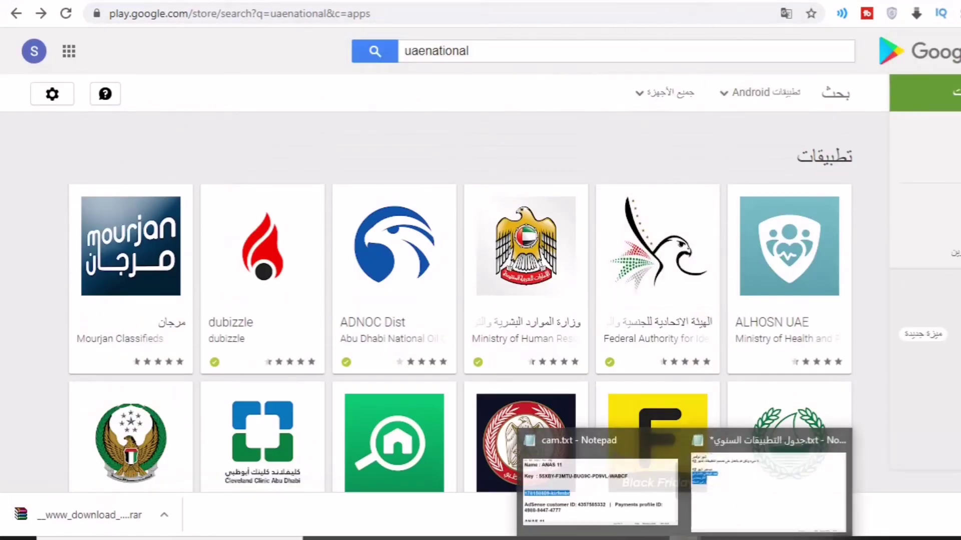
{"action": "left_click", "coordinate": [729, 490]}
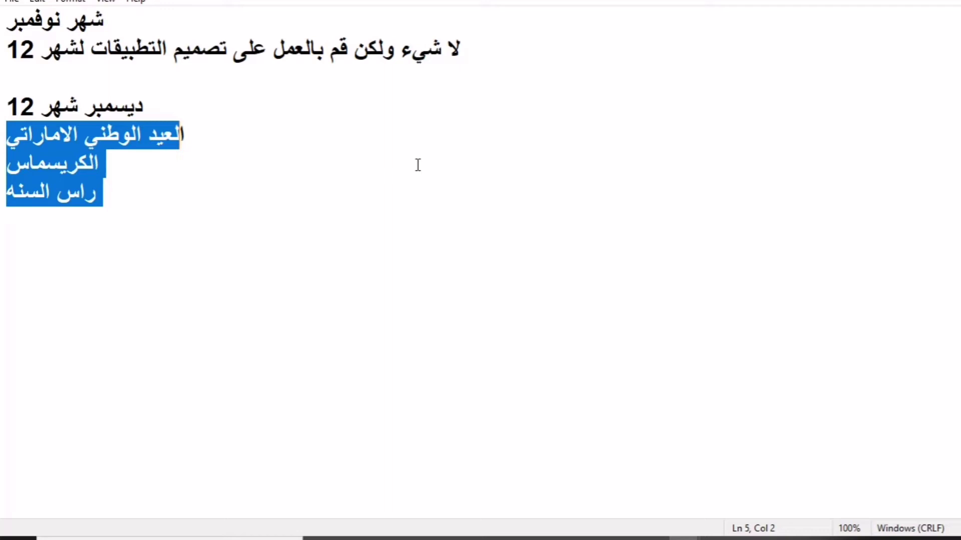
- Leave a blank line after the December occasions and add "zedge" and "pinterest" on separate lines
{"action": "left_click", "coordinate": [206, 185]}
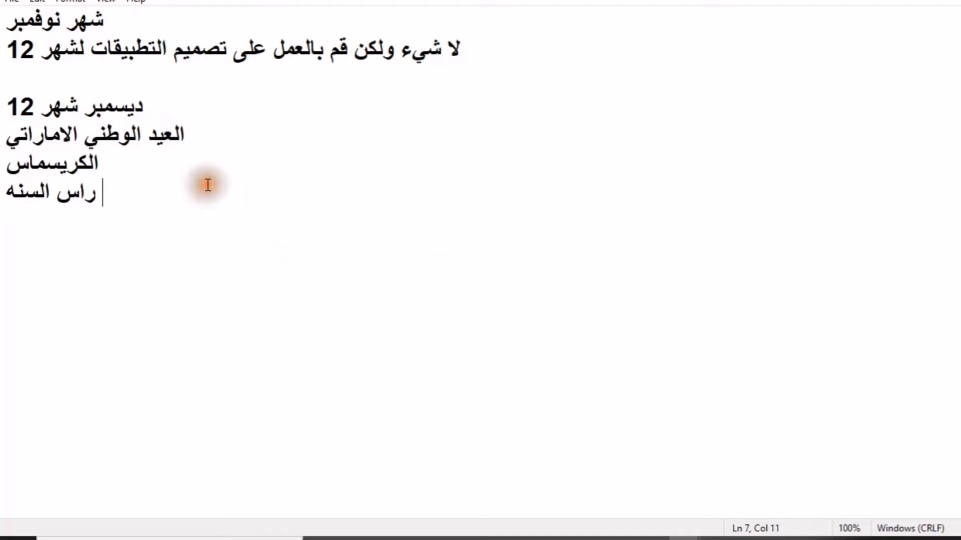
{"action": "key", "text": "Return"}
{"action": "key", "text": "Return"}
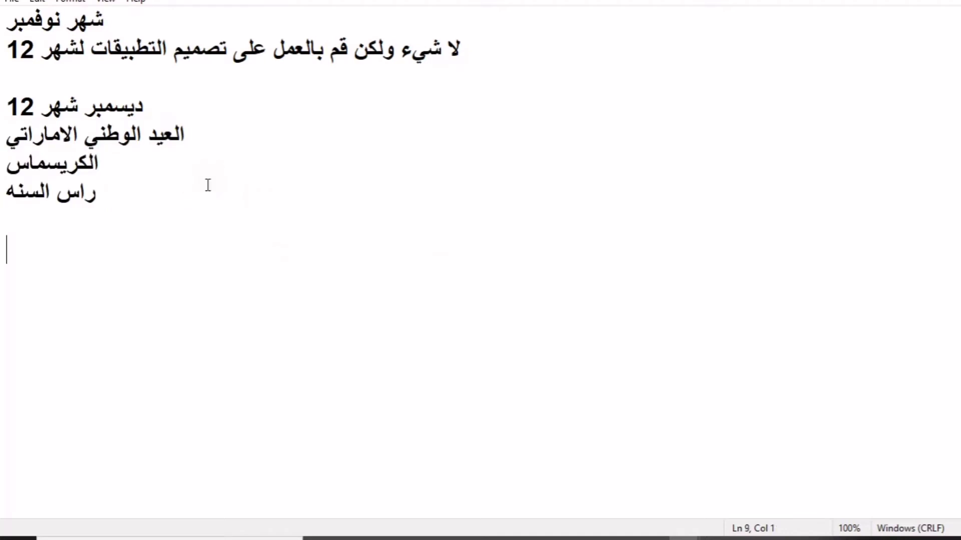
{"action": "type", "text": "zedge"}
{"action": "key", "text": "Return"}
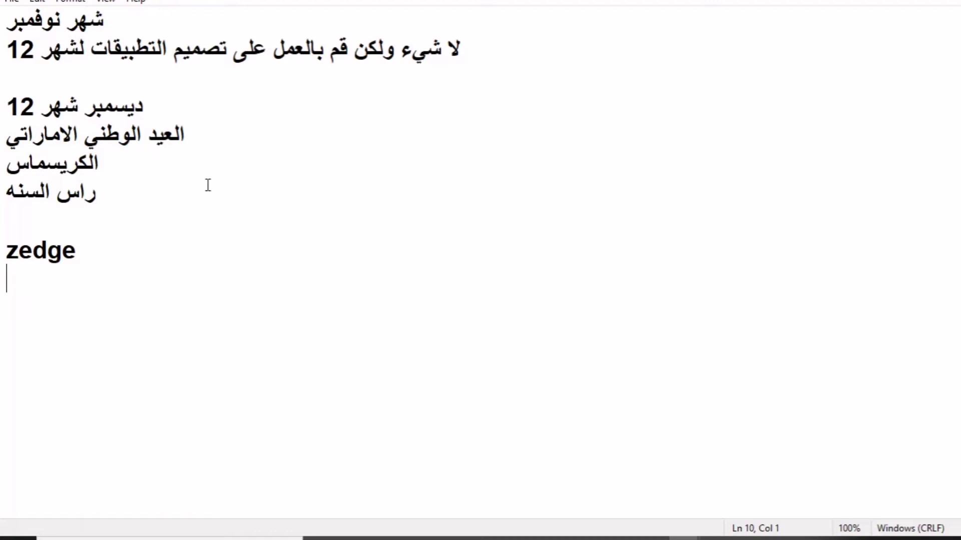
{"action": "type", "text": "pinterest"}
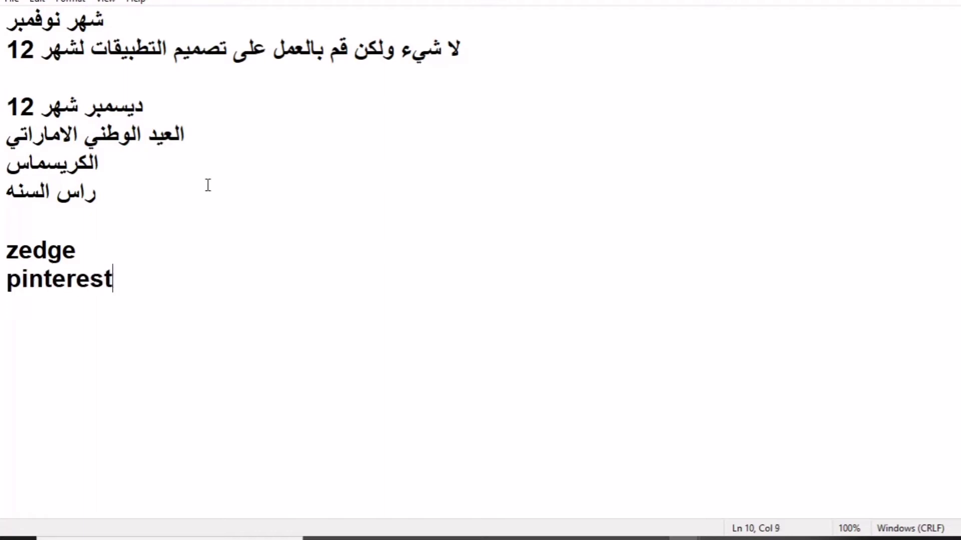
- Append a spaced slash after "pinterest" on the same line
{"action": "key", "text": "Return"}
{"action": "left_click", "coordinate": [168, 275]}
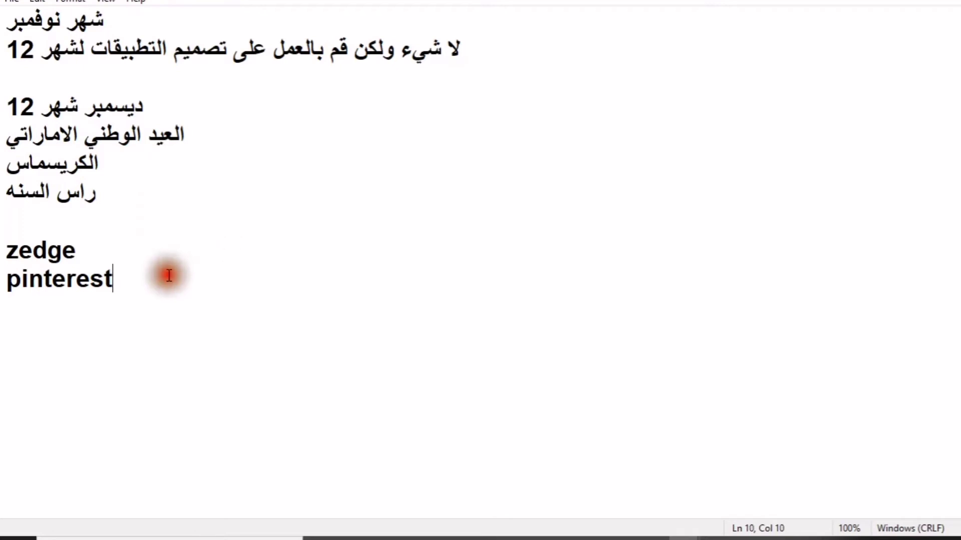
{"action": "type", "text": "/"}
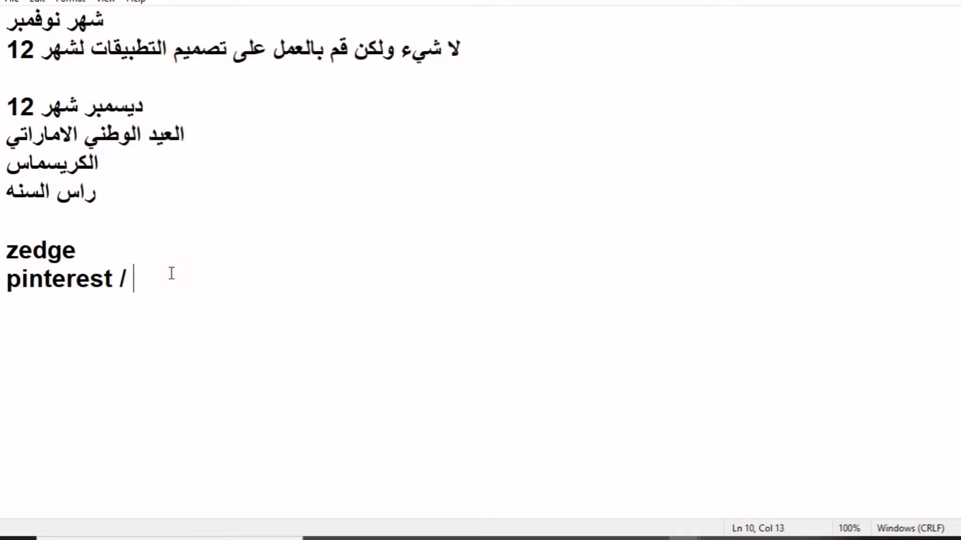